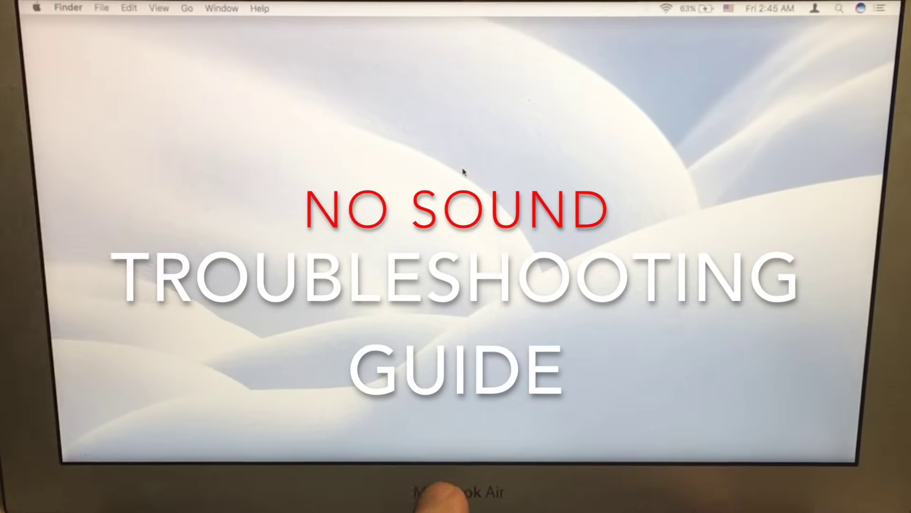
Try the volume-up and mute keys to test whether the volume changes
key(XF86AudioRaiseVolume)
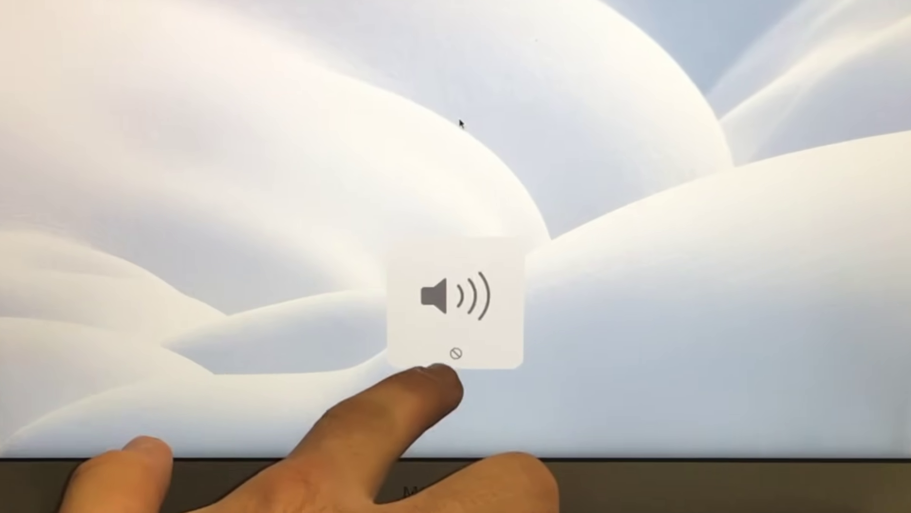
key(XF86AudioMute)
key(XF86AudioRaiseVolume)
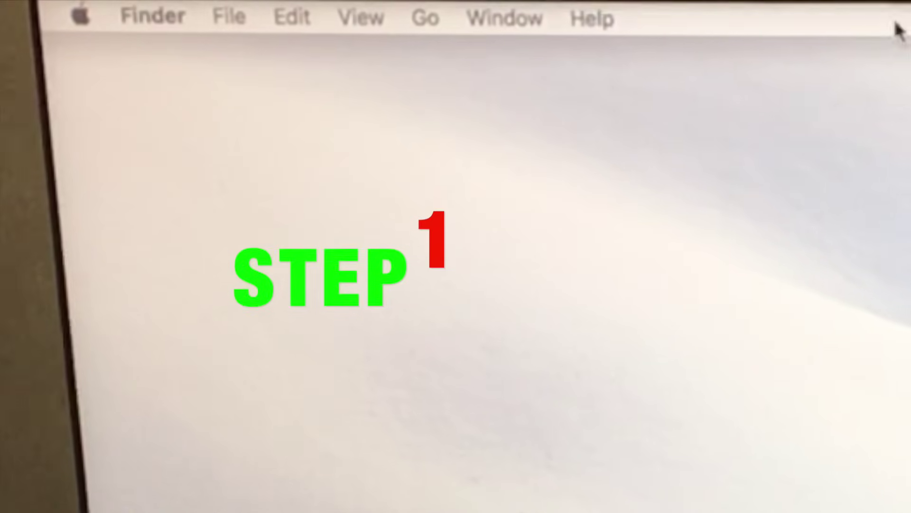
Open System Preferences > Sound and view the Output device list, which shows no devices
click(77, 19)
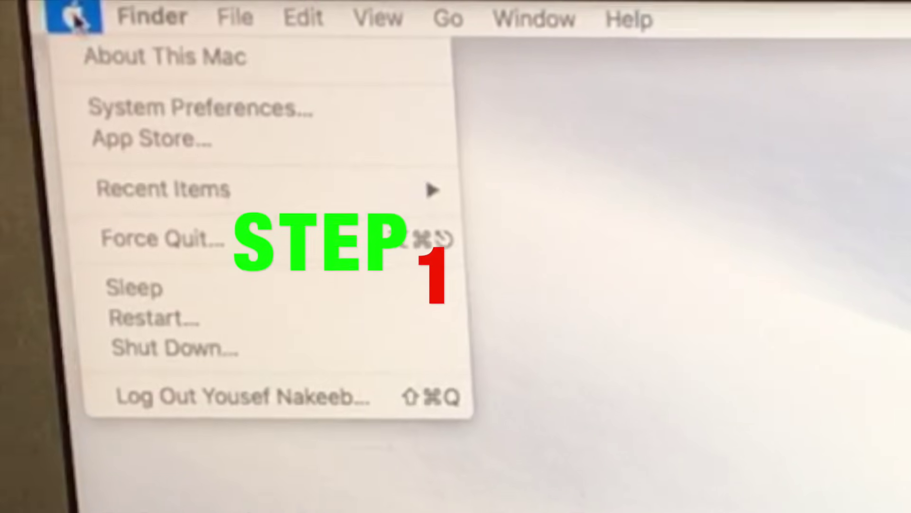
click(89, 113)
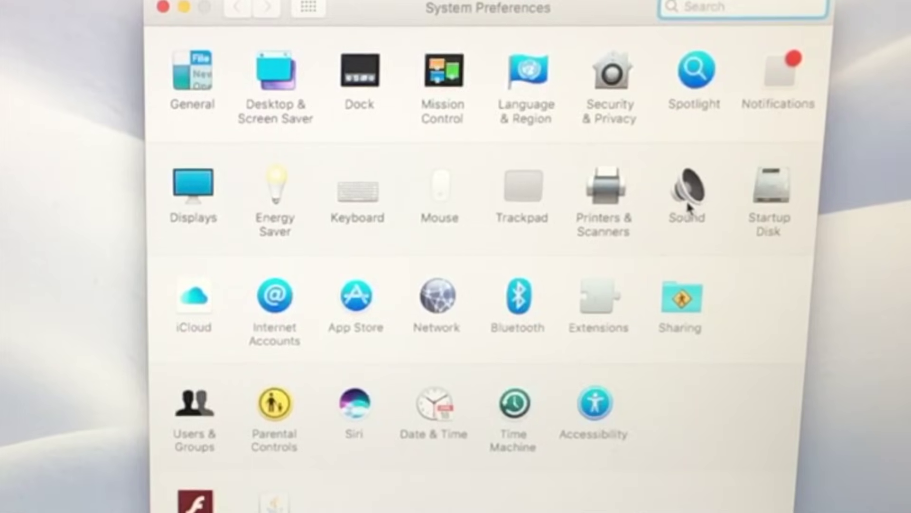
click(690, 190)
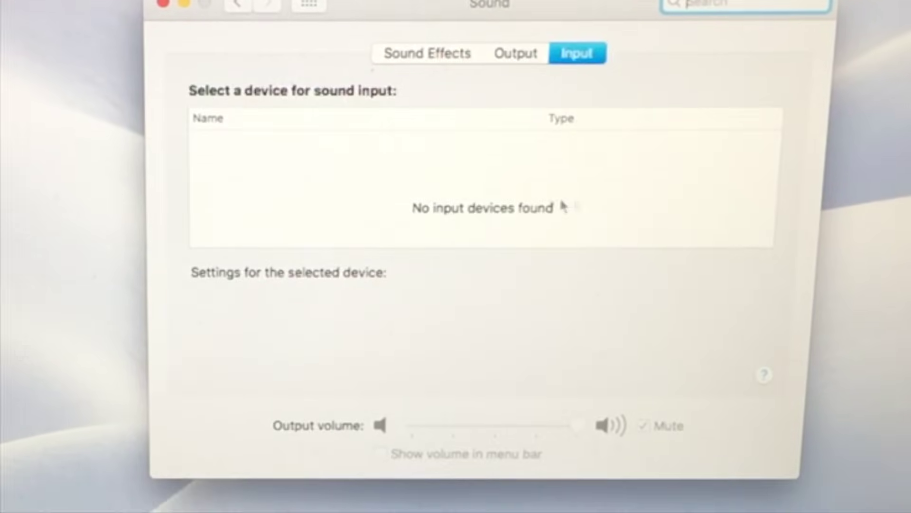
click(523, 44)
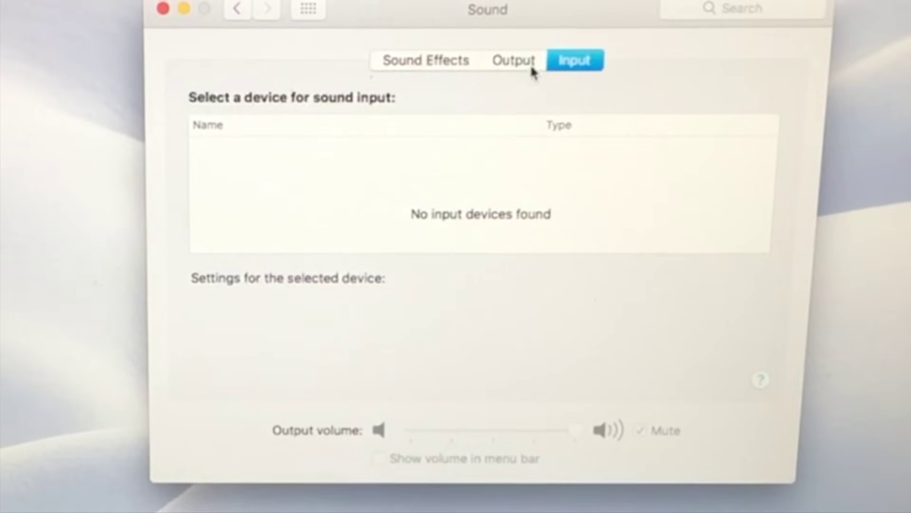
click(530, 63)
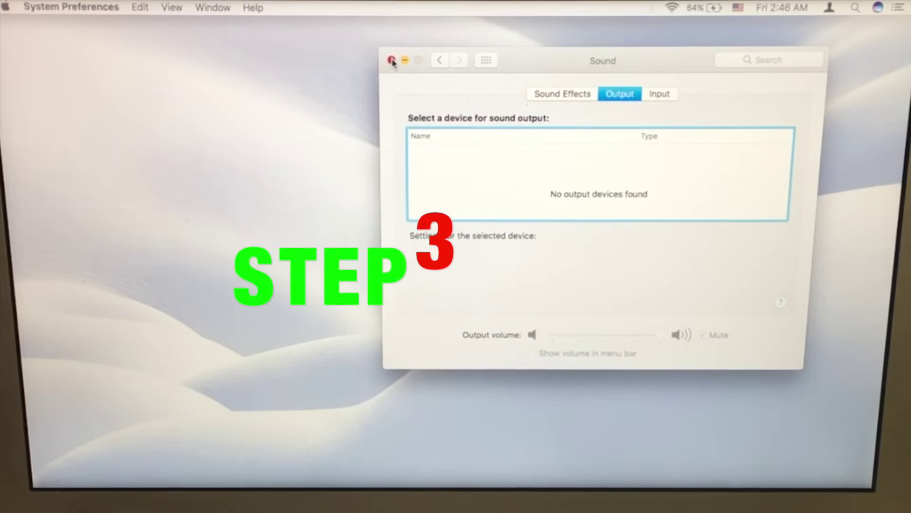
Close Sound, shut down the Mac, and power it back on to the login screen
click(391, 60)
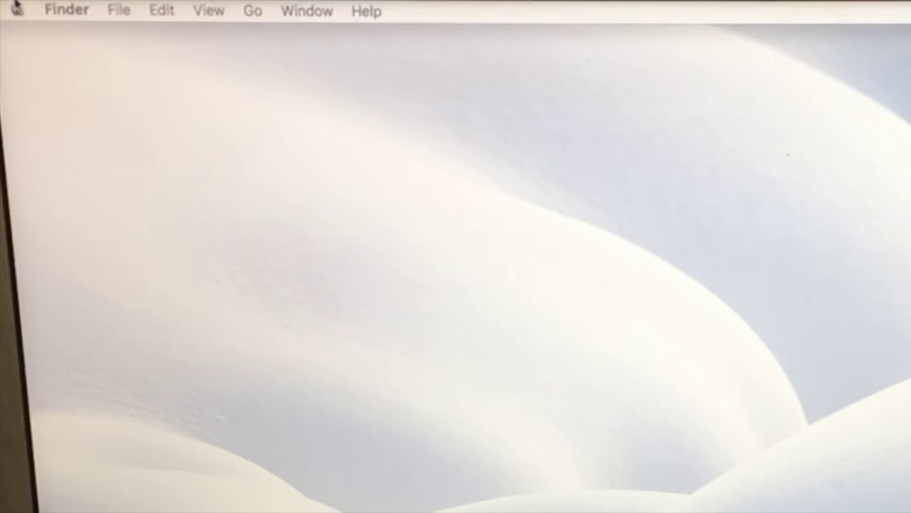
click(16, 9)
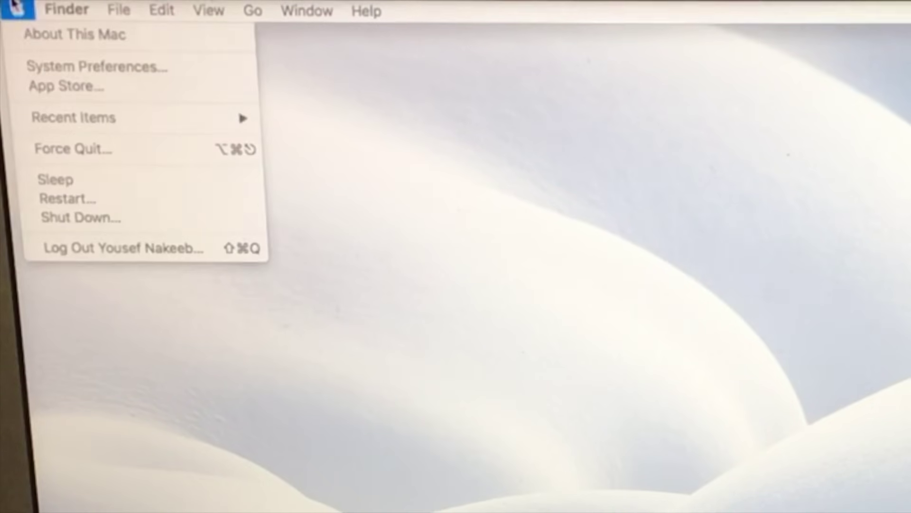
click(89, 217)
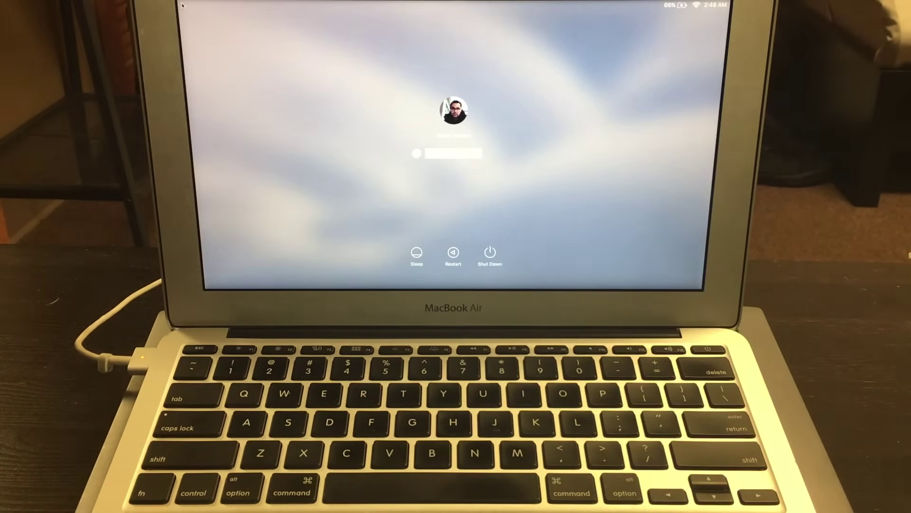
Log back in and raise the volume twice to test sound
key(Return)
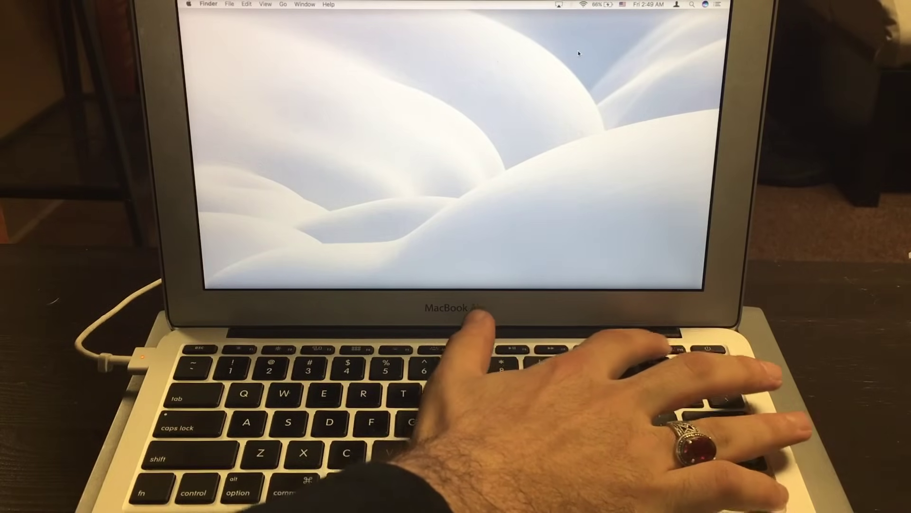
key(XF86AudioRaiseVolume)
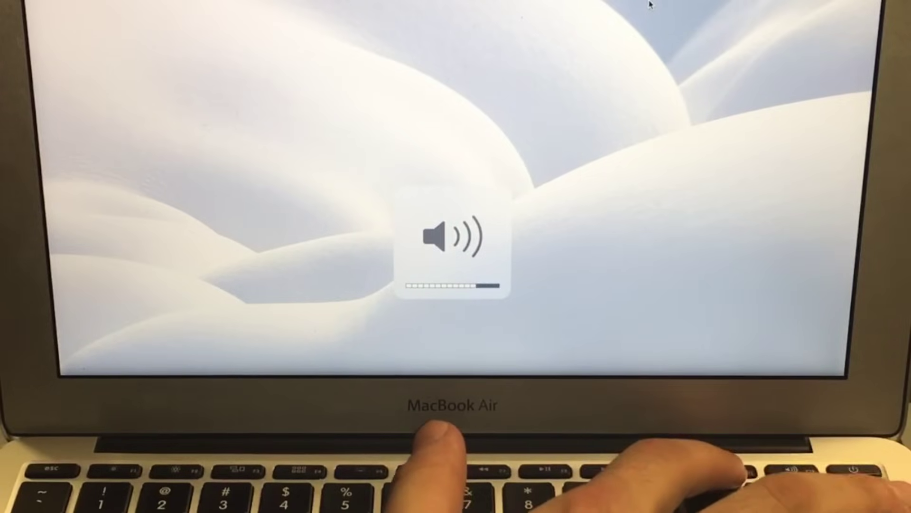
key(XF86AudioRaiseVolume)
key(XF86AudioRaiseVolume)
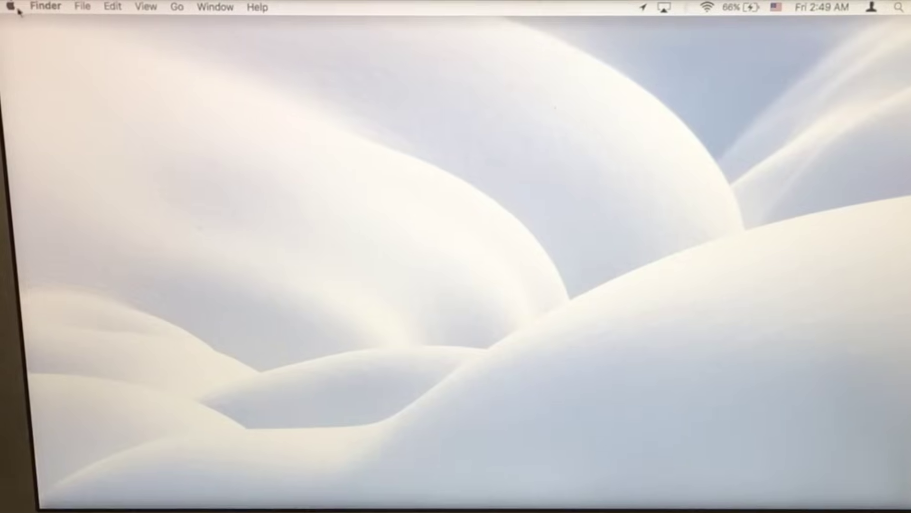
In Sound, confirm Internal Speakers and Internal Microphone are listed, then close the window
click(28, 7)
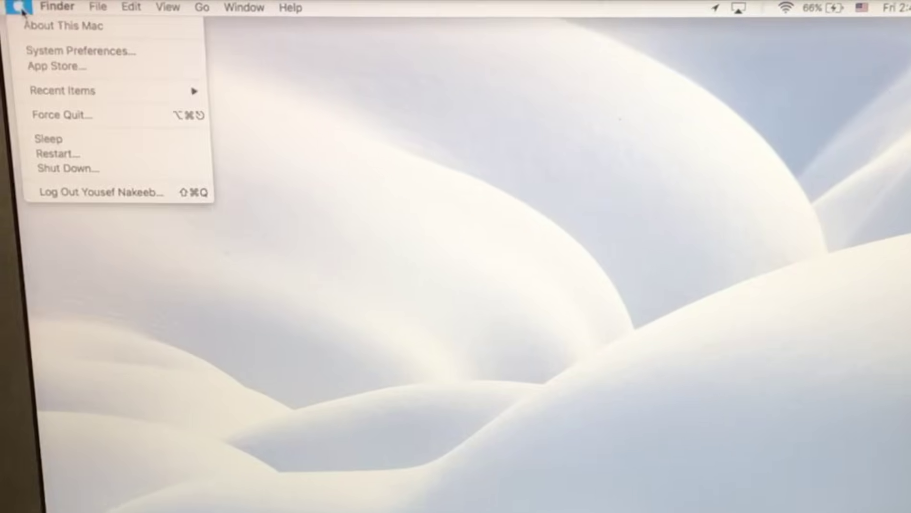
click(57, 60)
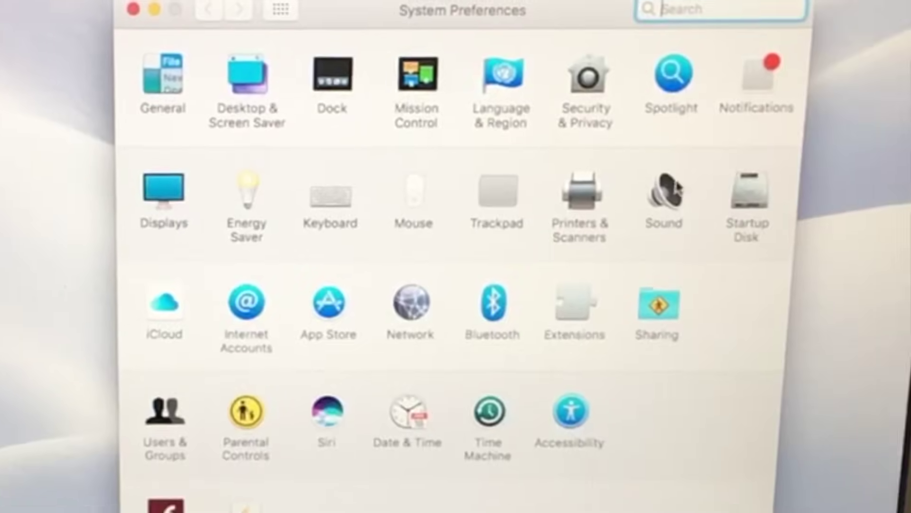
click(899, 241)
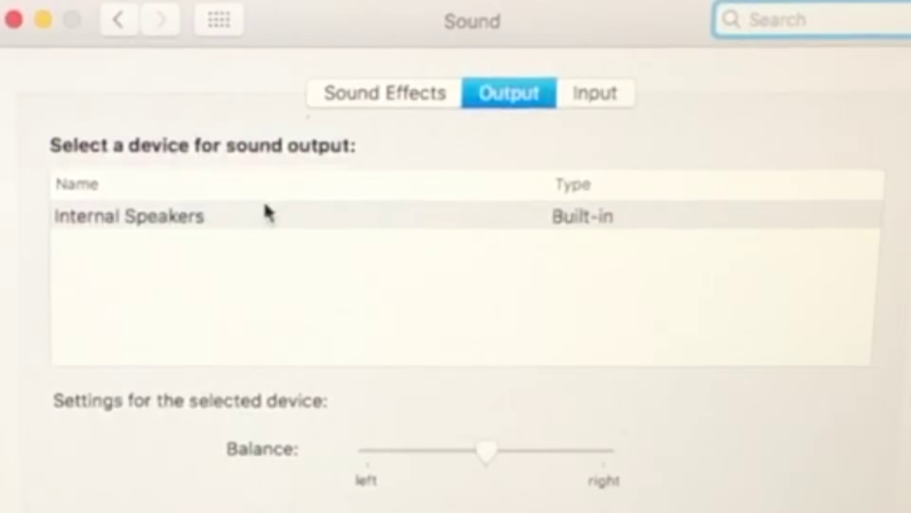
click(326, 160)
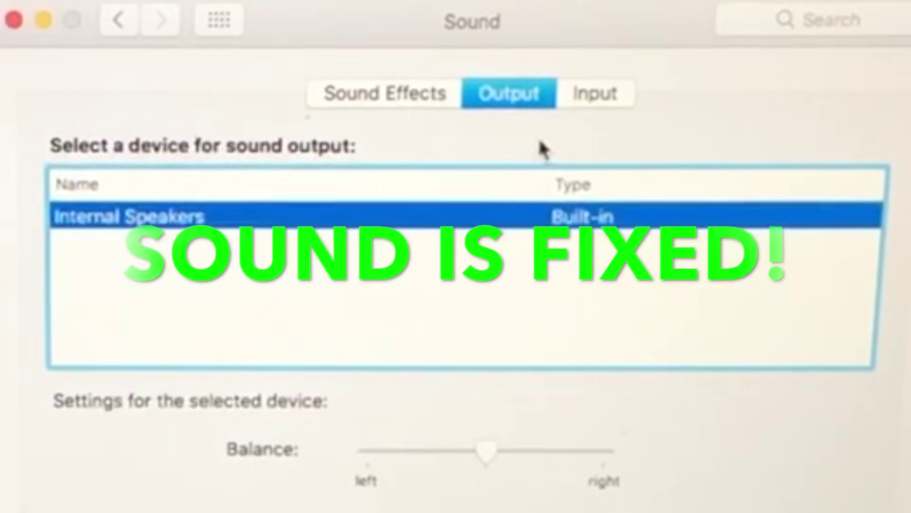
click(595, 99)
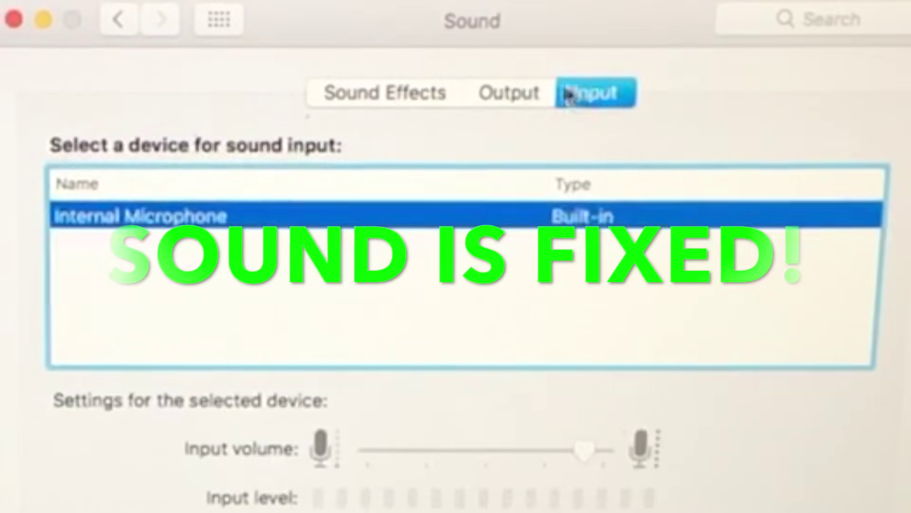
click(507, 104)
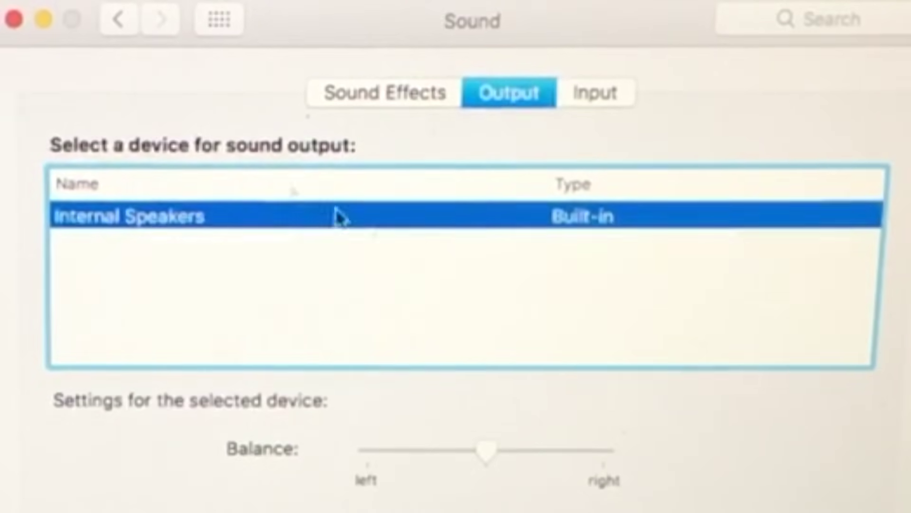
click(15, 20)
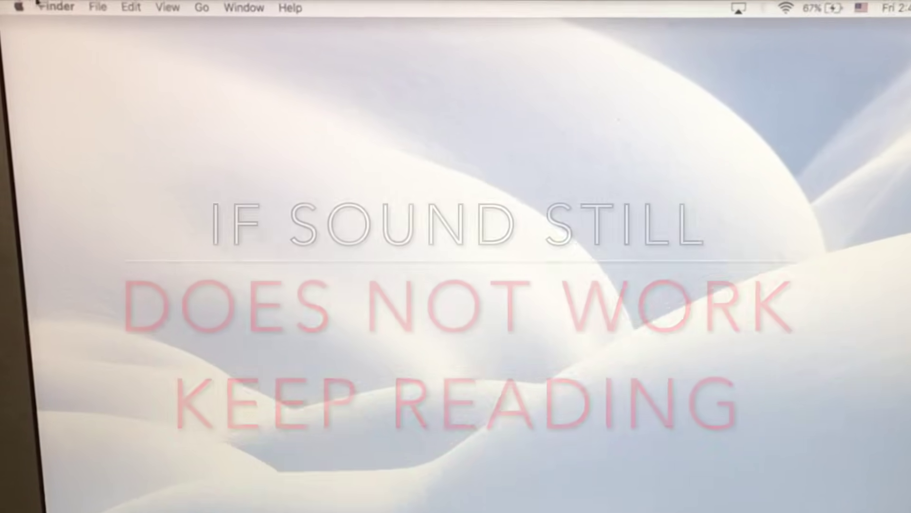
Confirm Shut Down from the Apple menu, then boot the Mac into Safe Mode
click(30, 7)
click(171, 223)
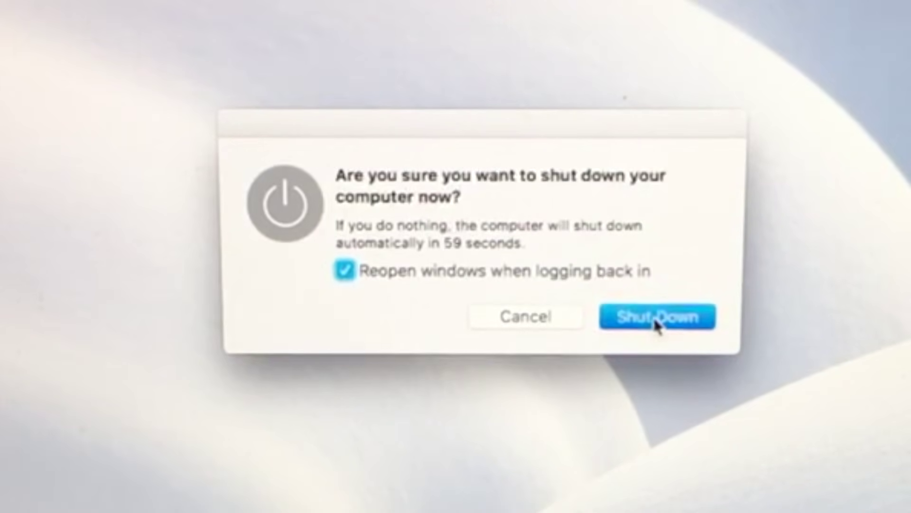
click(656, 319)
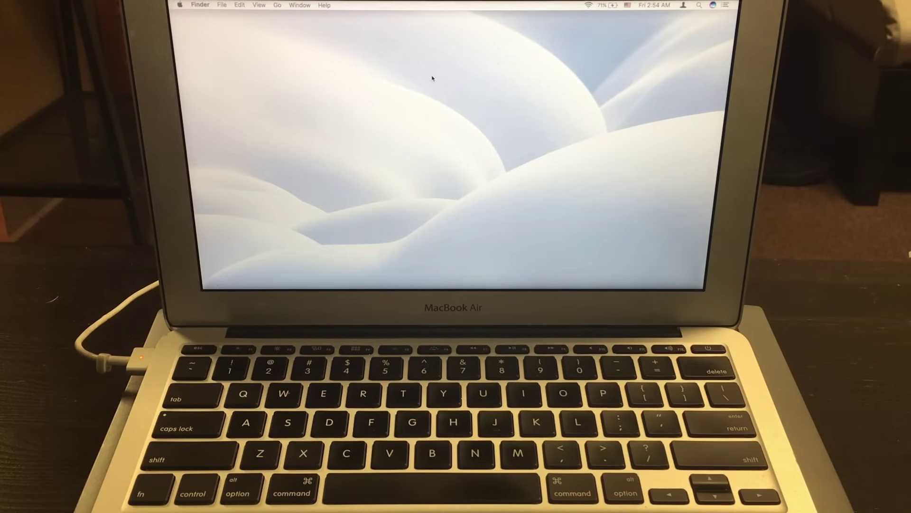
Open Users & Groups and unlock it with the admin password
click(179, 6)
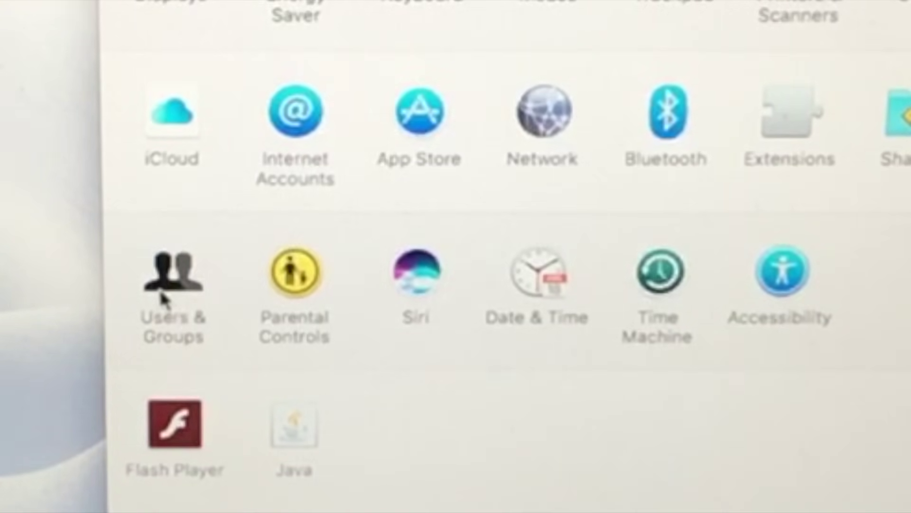
click(163, 300)
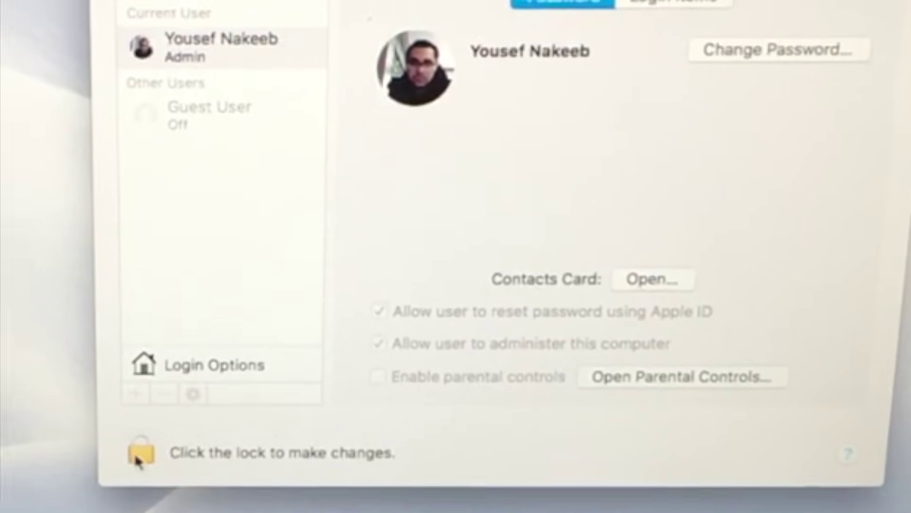
click(136, 463)
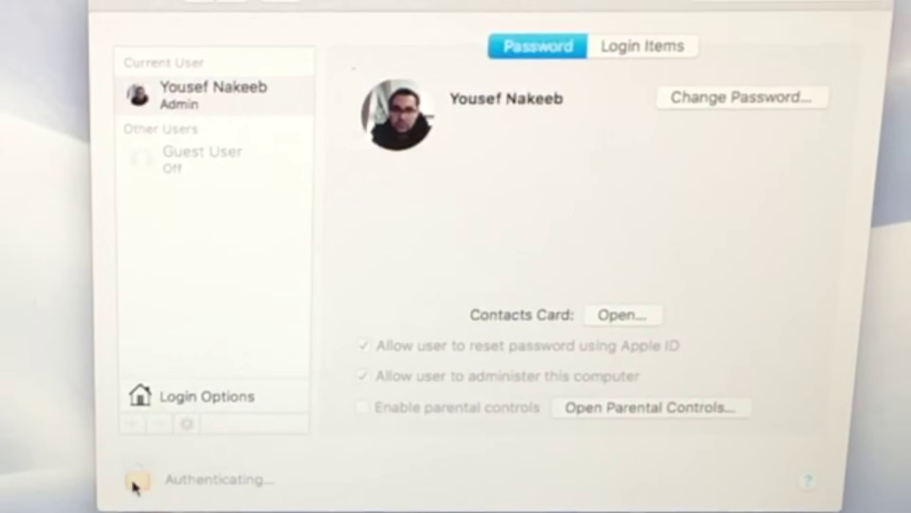
text(****)
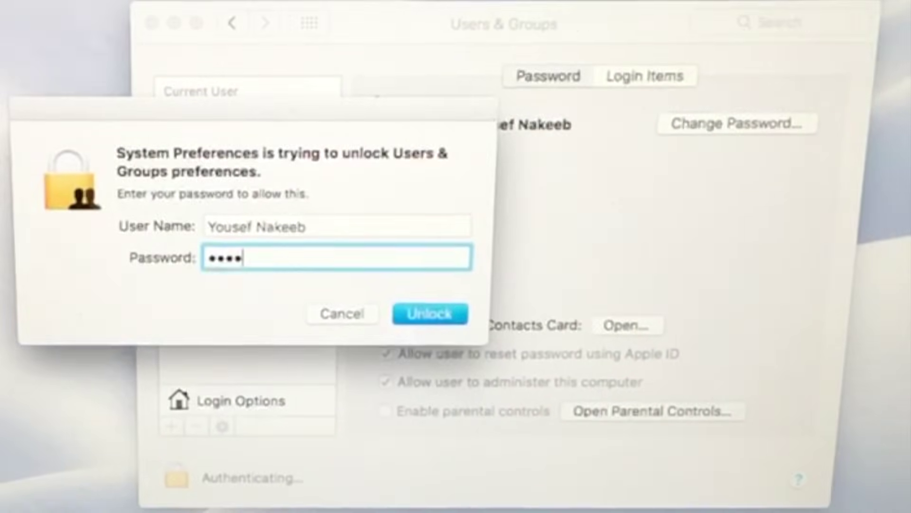
key(Return)
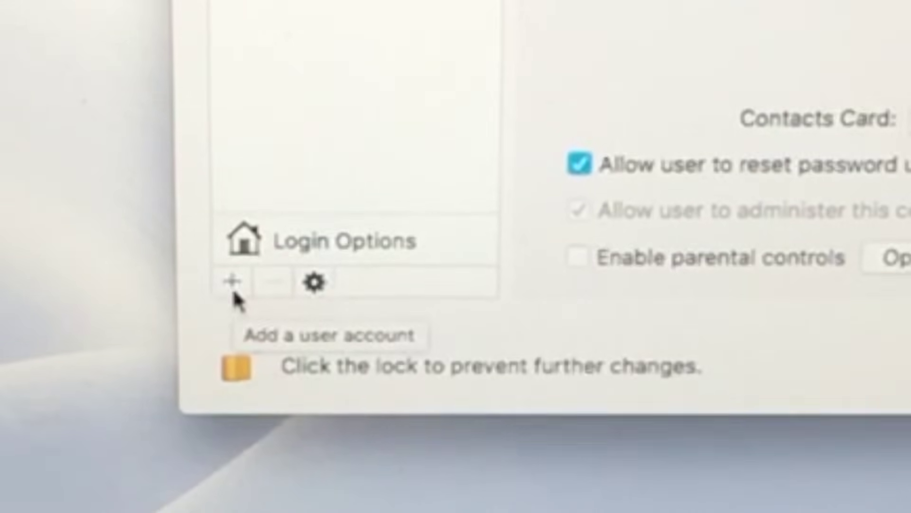
Add an Administrator account named Admin without a password, then view its details
click(232, 284)
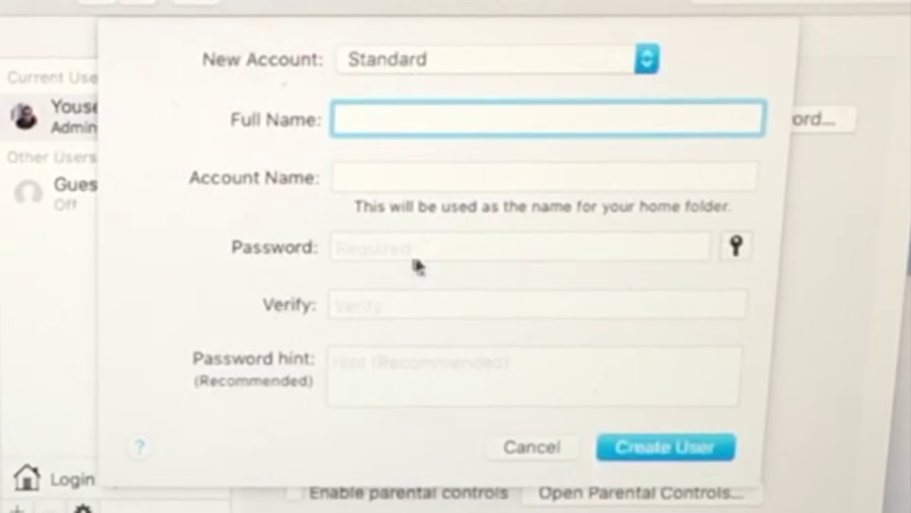
click(505, 57)
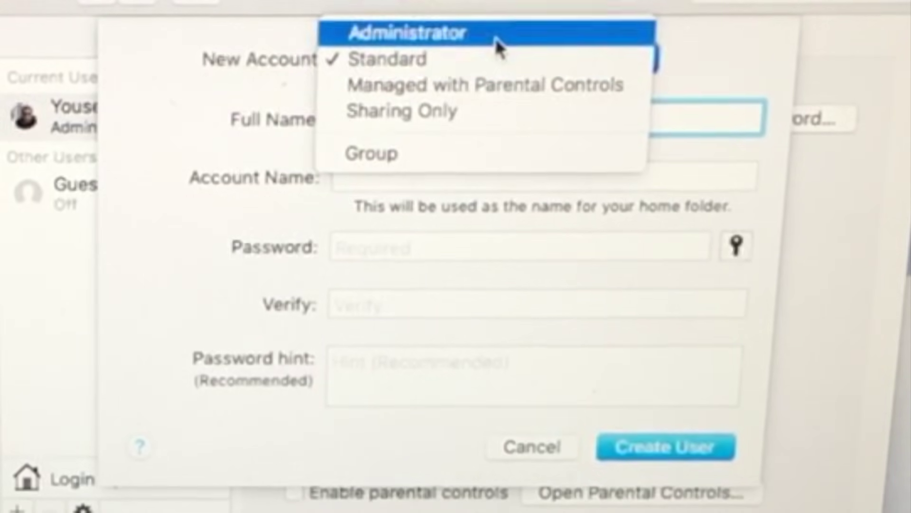
click(496, 47)
text(Admi)
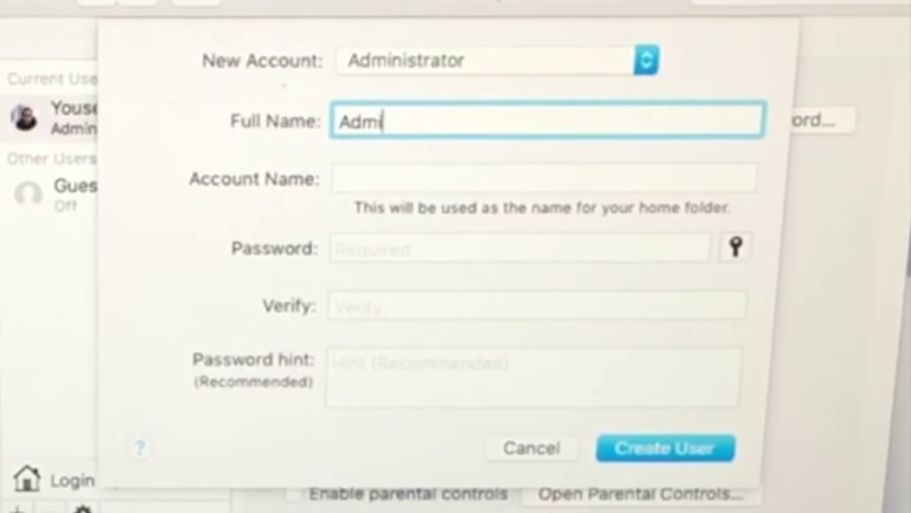
text(n)
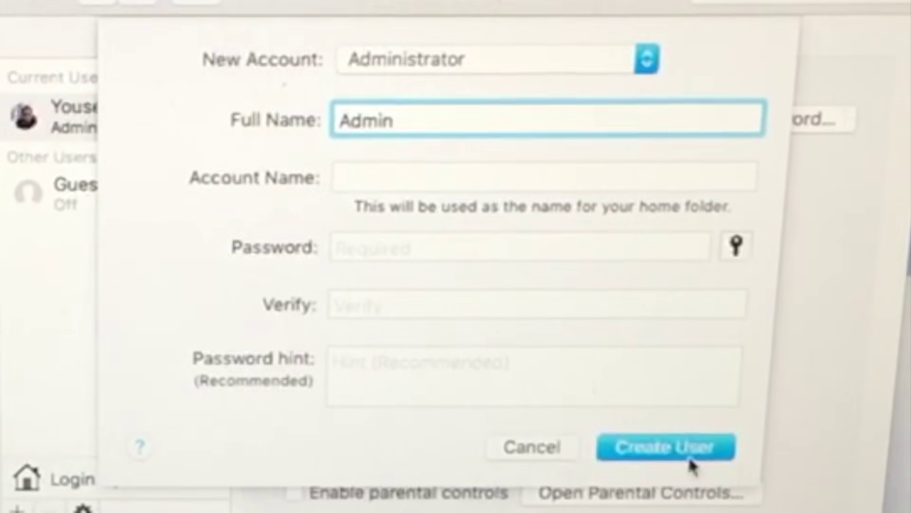
click(663, 447)
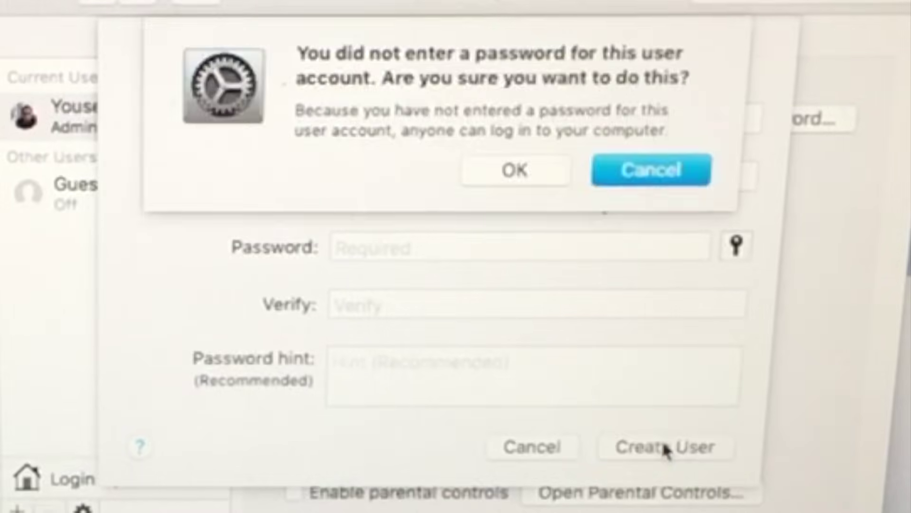
click(515, 171)
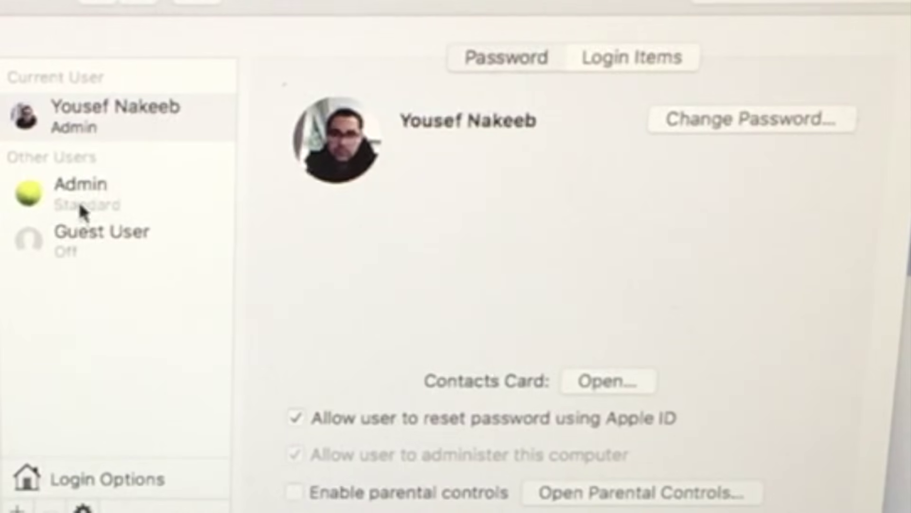
click(81, 207)
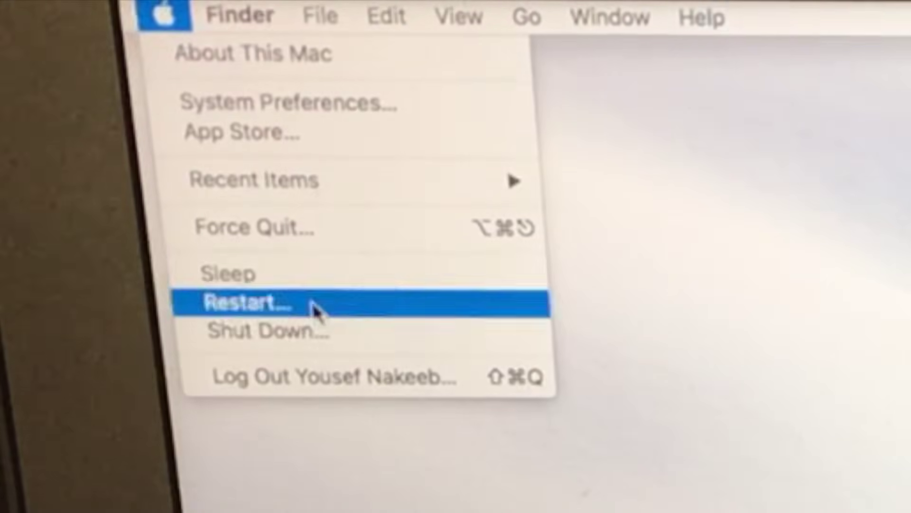
Restart the Mac to the login screen showing the new Admin account
click(324, 331)
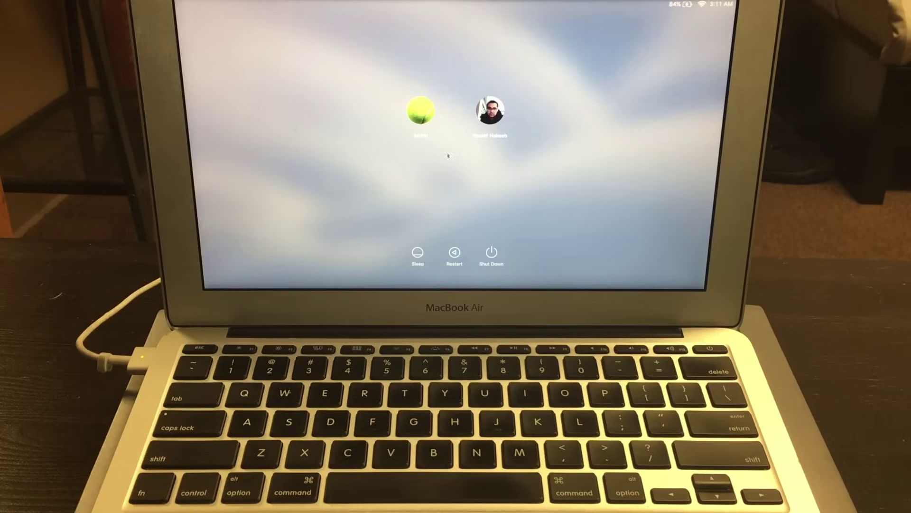
Log in as Admin, choose Don't sign in and Skip for Apple ID, and uncheck Enable Siri
click(427, 127)
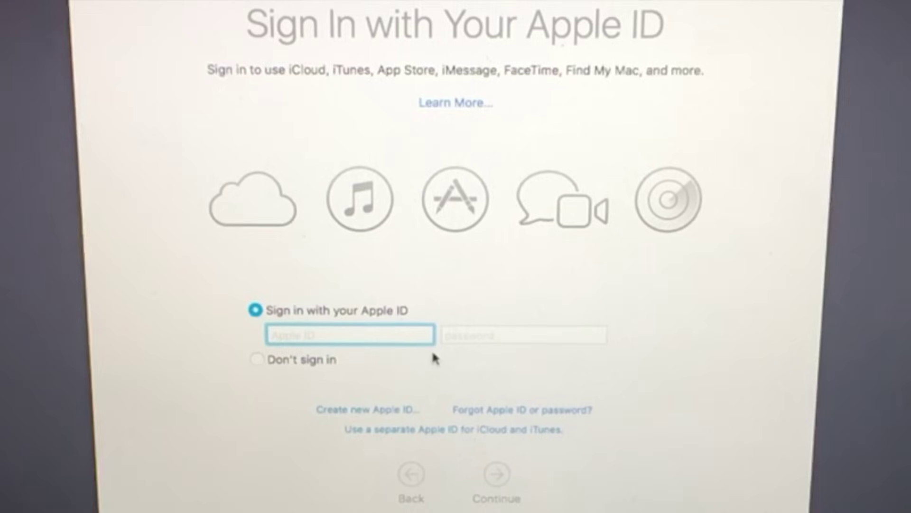
click(257, 354)
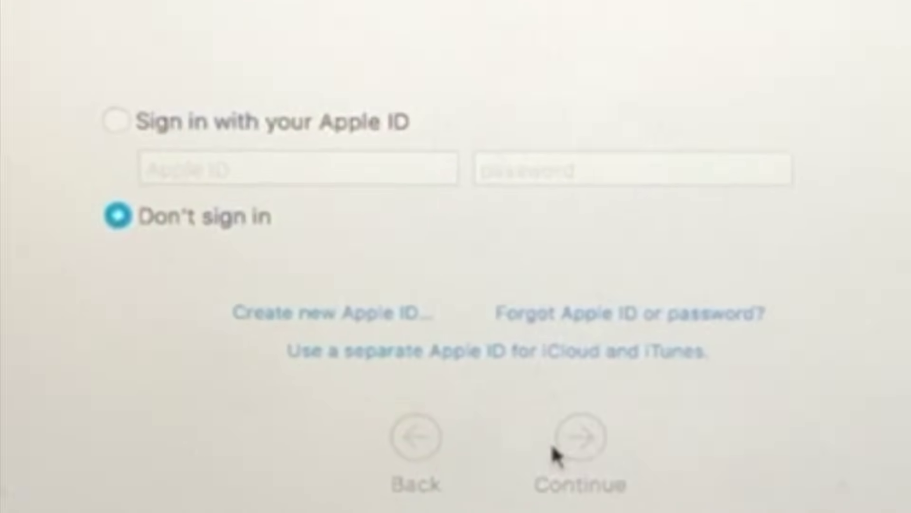
click(555, 448)
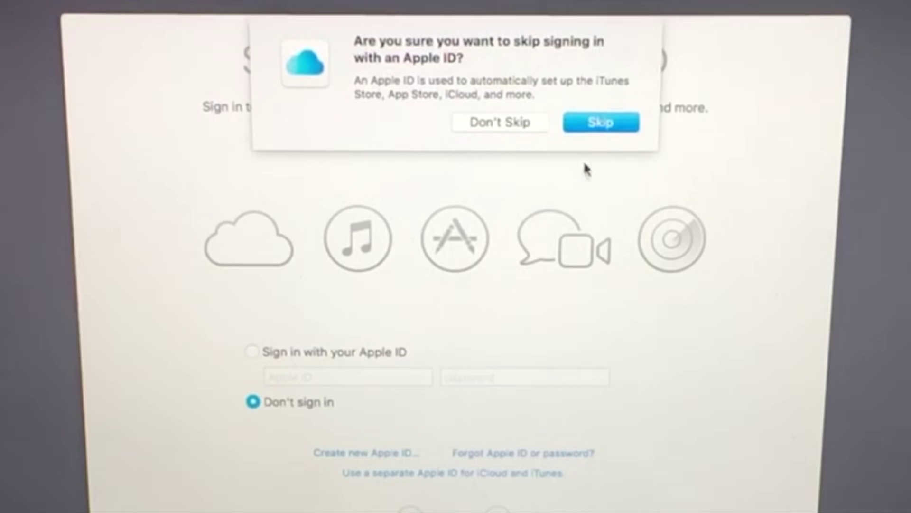
click(592, 127)
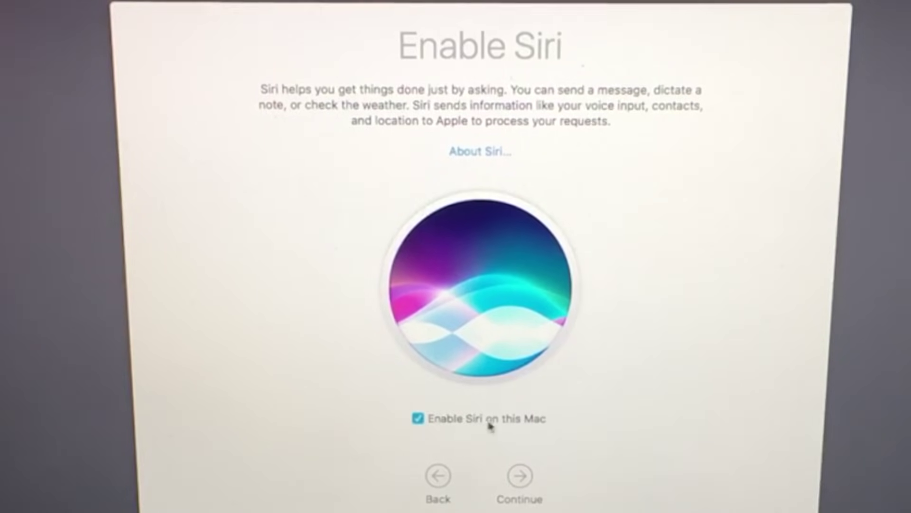
click(434, 420)
click(513, 475)
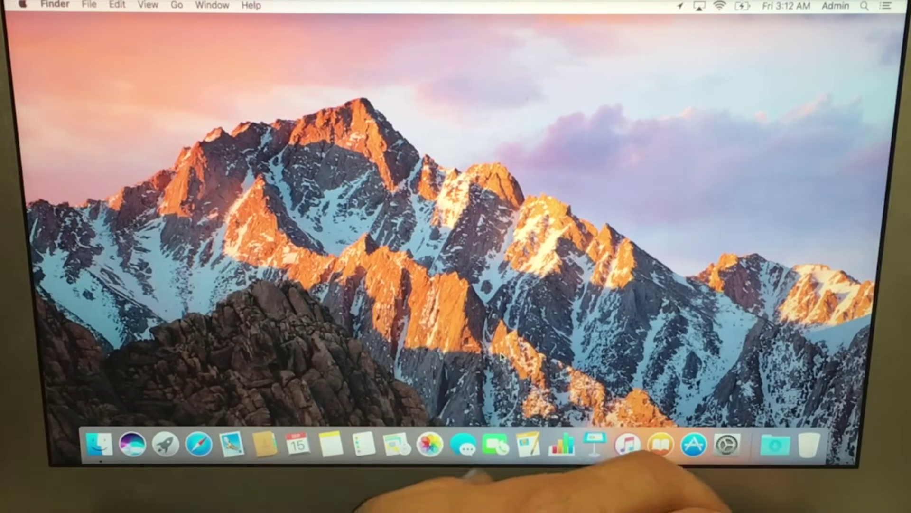
Raise the Admin desktop's volume to maximum with two volume-up presses
key(XF86AudioRaiseVolume)
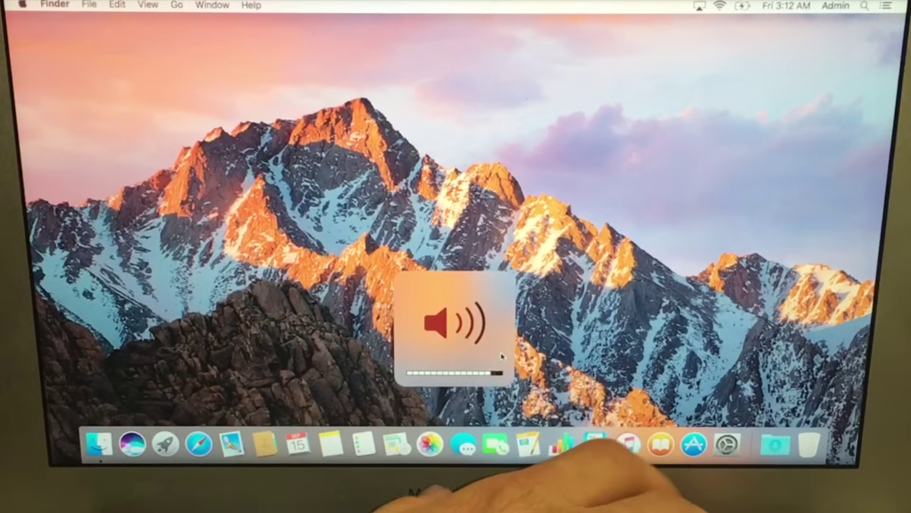
key(XF86AudioRaiseVolume)
key(XF86AudioRaiseVolume)
key(XF86AudioRaiseVolume)
key(XF86AudioRaiseVolume)
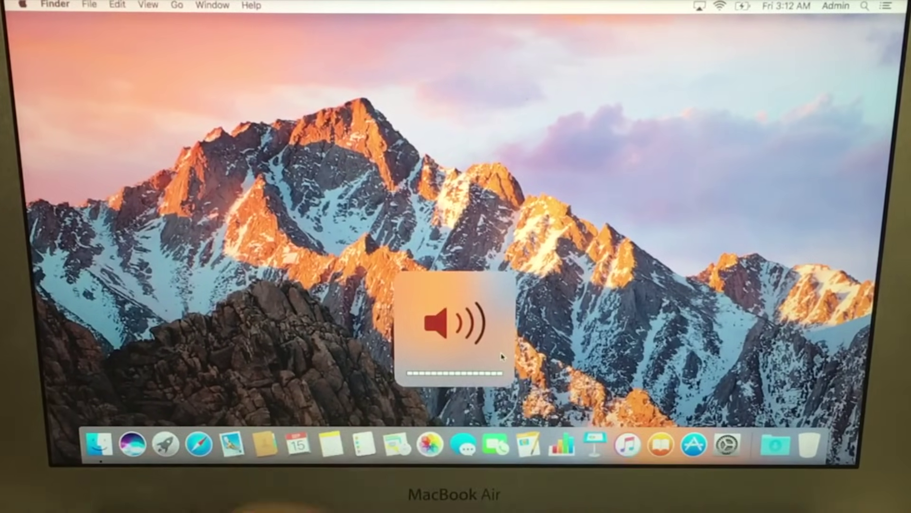
click(23, 5)
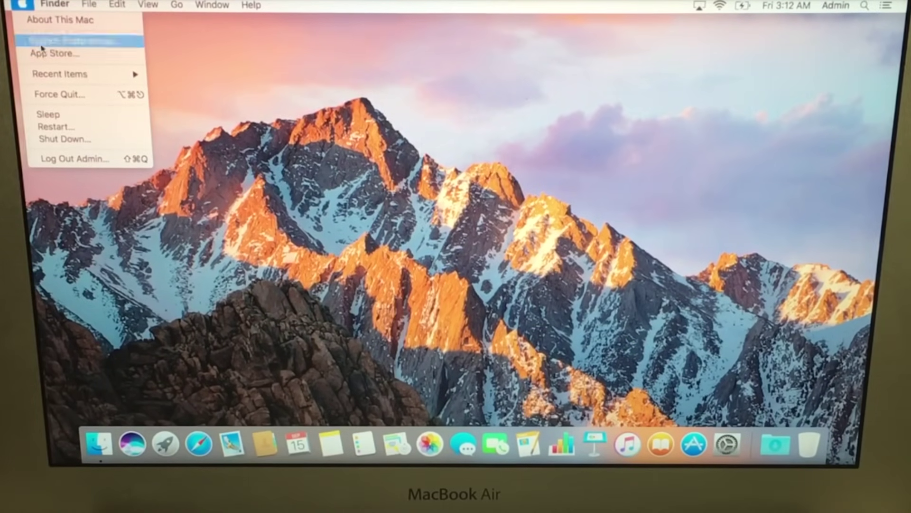
Set Sound output to Internal Speakers, toggle Mute on then off, and close Sound
click(42, 42)
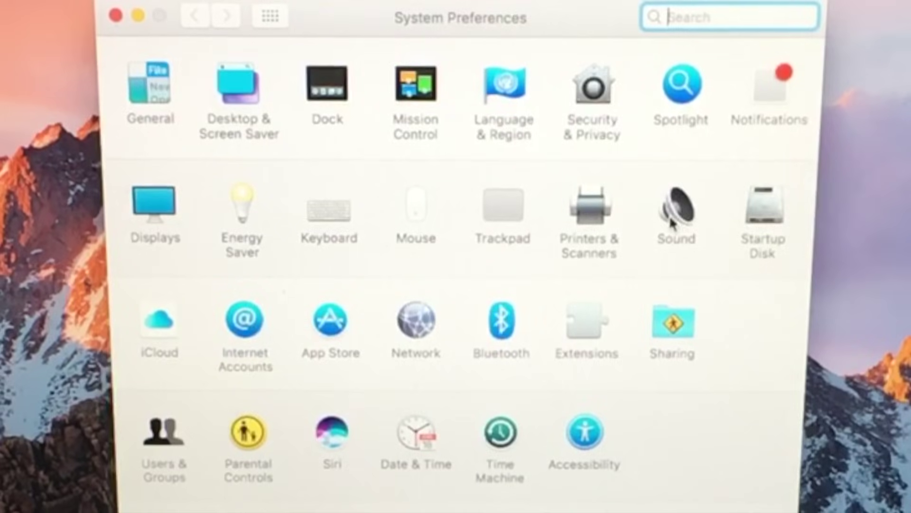
click(669, 215)
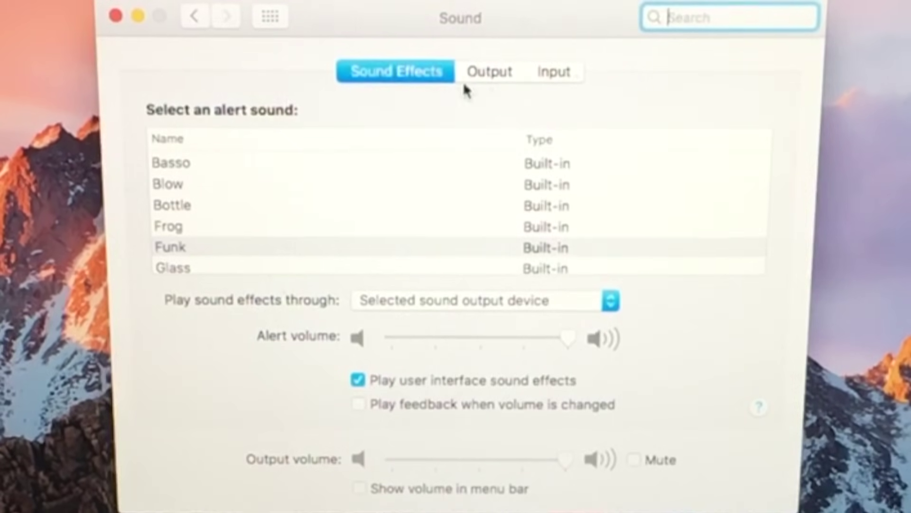
click(482, 74)
click(182, 208)
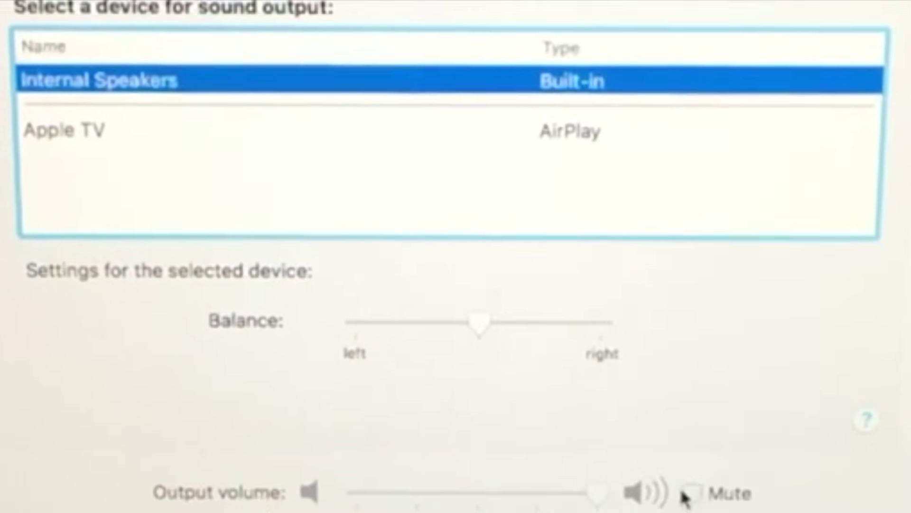
click(688, 493)
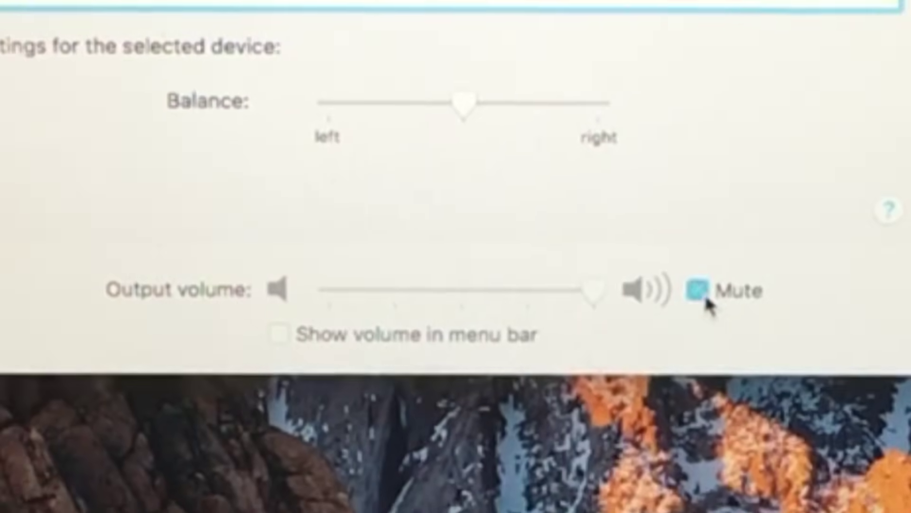
click(684, 244)
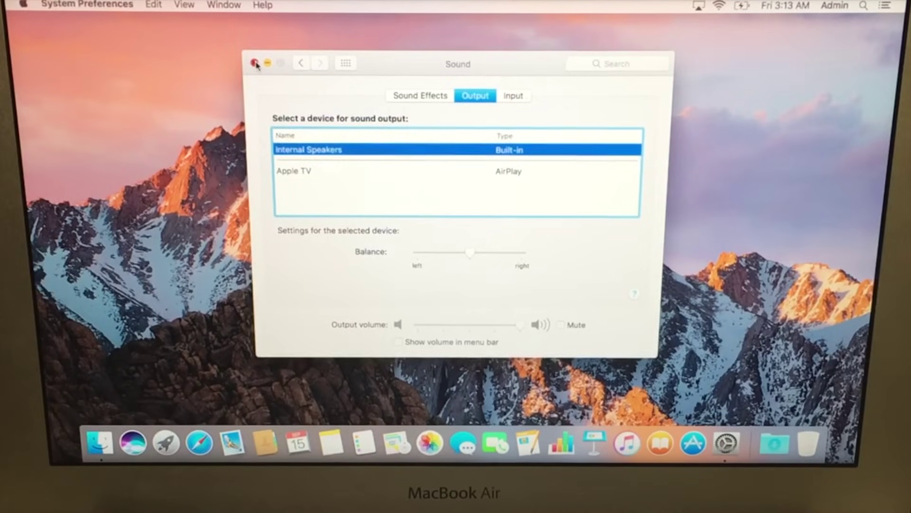
click(254, 63)
Launch Safari and go to youtube.com via the address bar suggestion
click(194, 455)
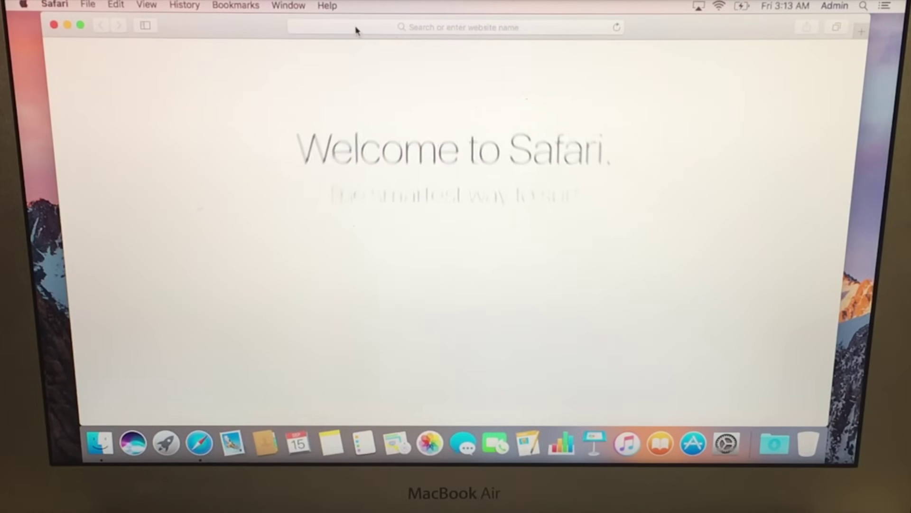
click(356, 27)
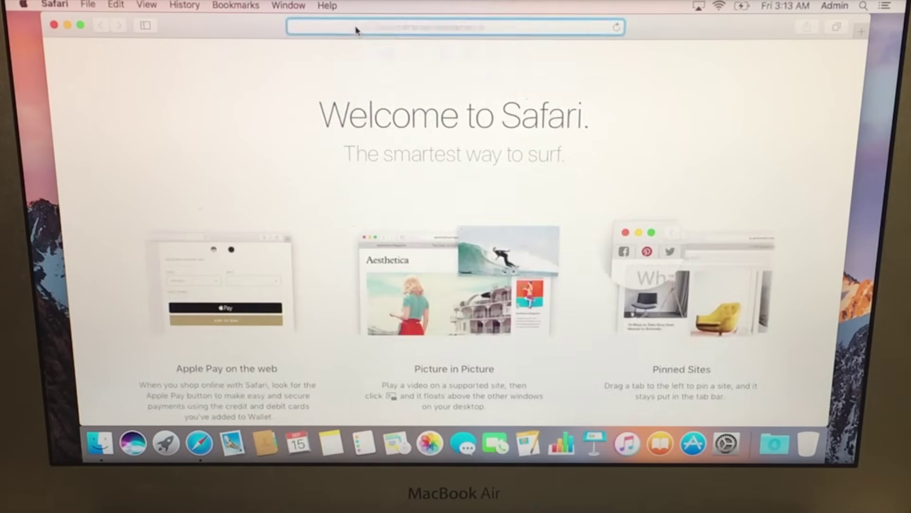
text(you)
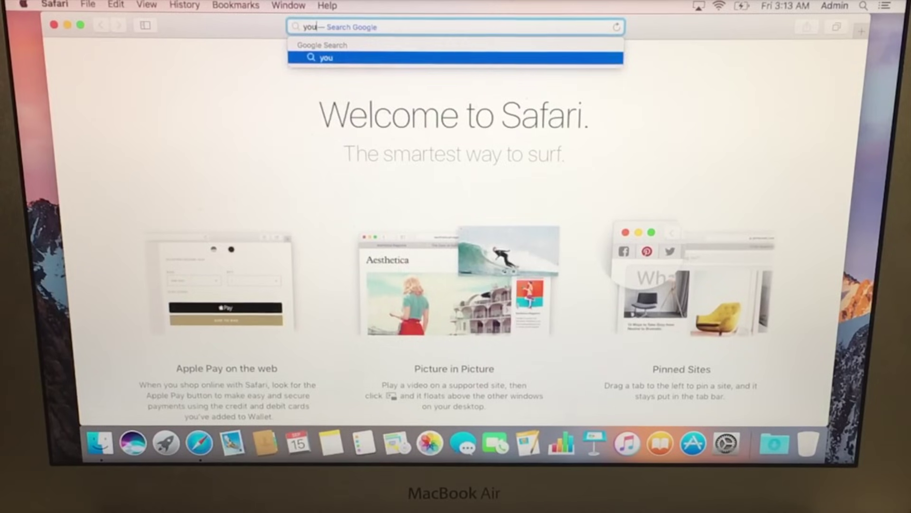
text(tube.com)
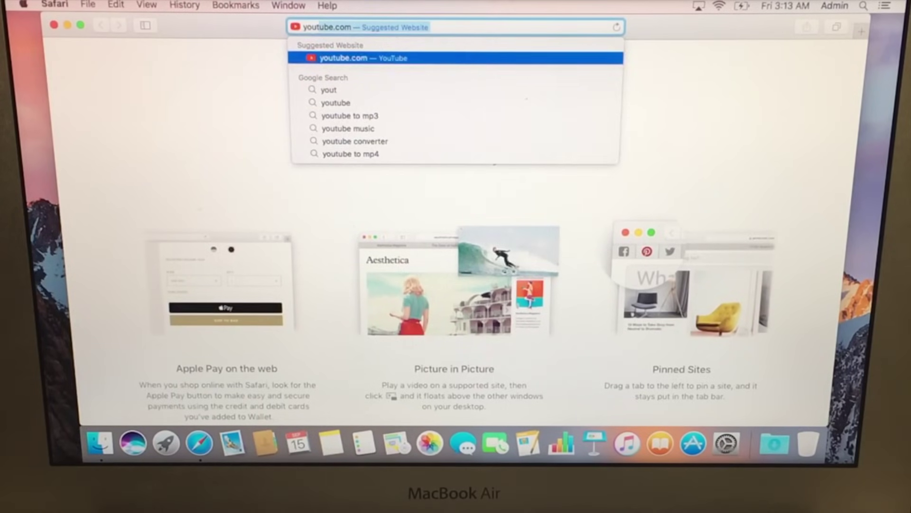
click(360, 63)
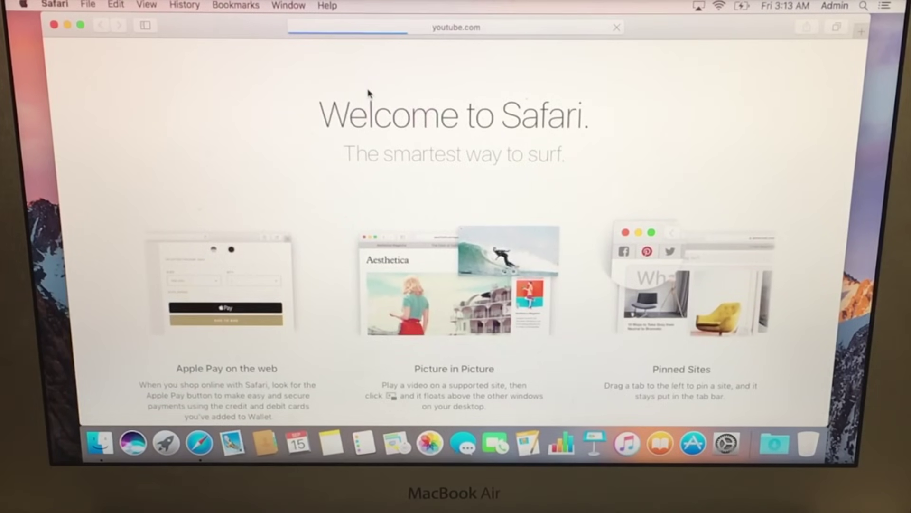
Raise the system volume and play the Gevey Sim video full screen, then exit full screen
key(F12)
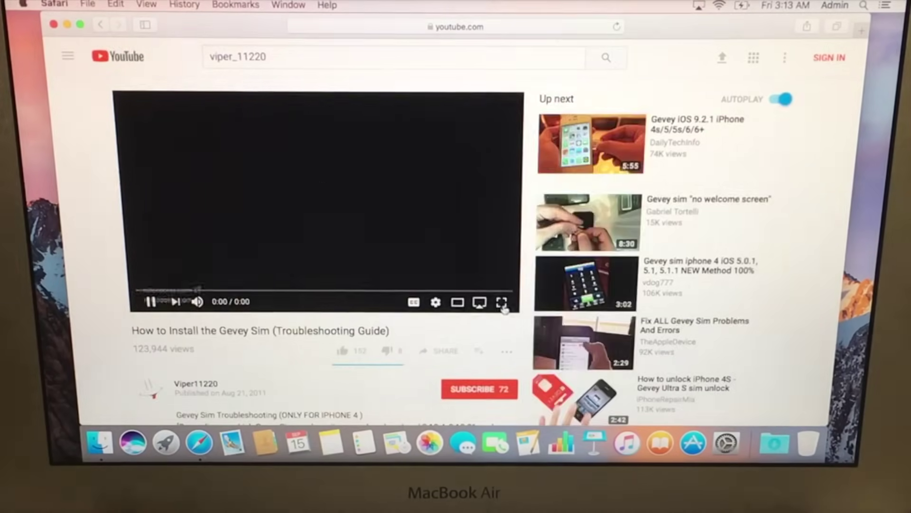
click(503, 305)
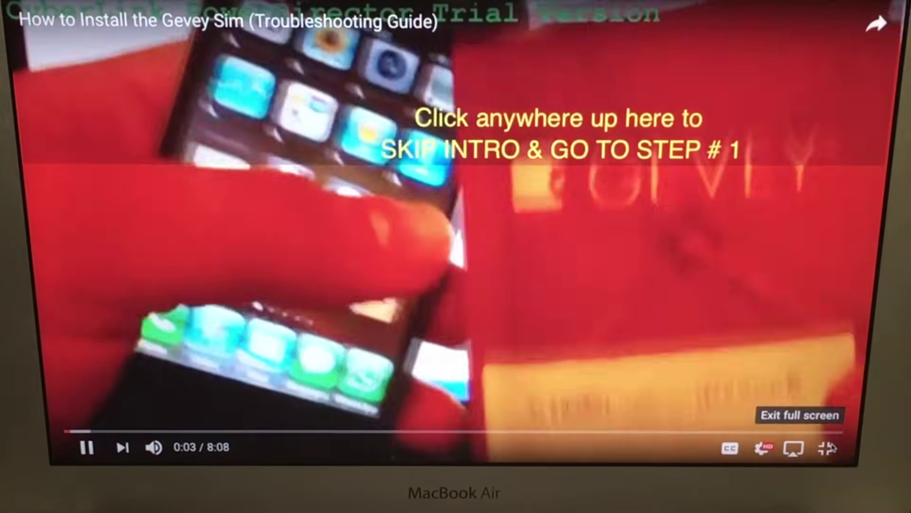
click(825, 448)
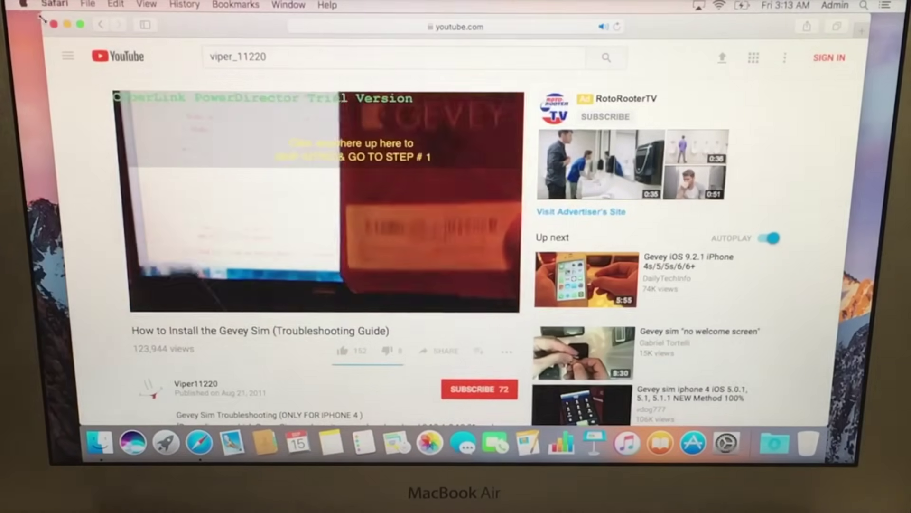
Close Safari, log out of Admin, and sign in with the original user's password
click(50, 26)
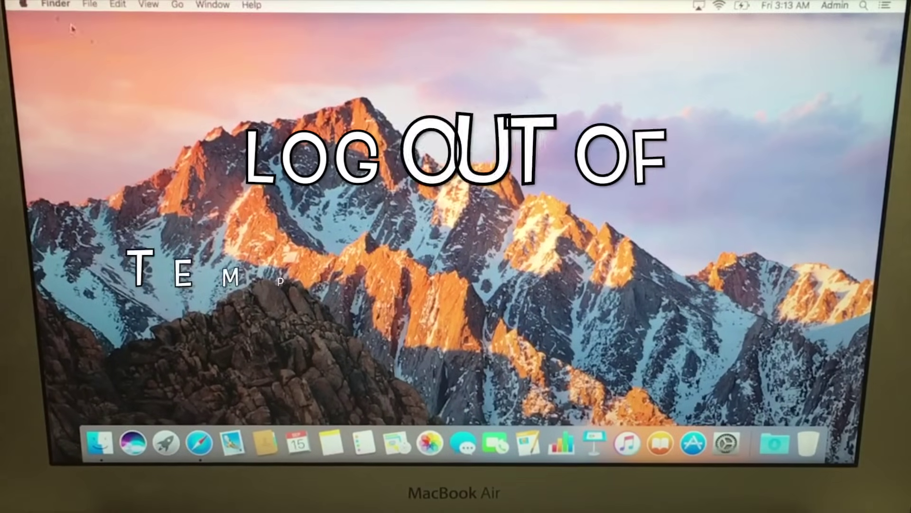
click(24, 4)
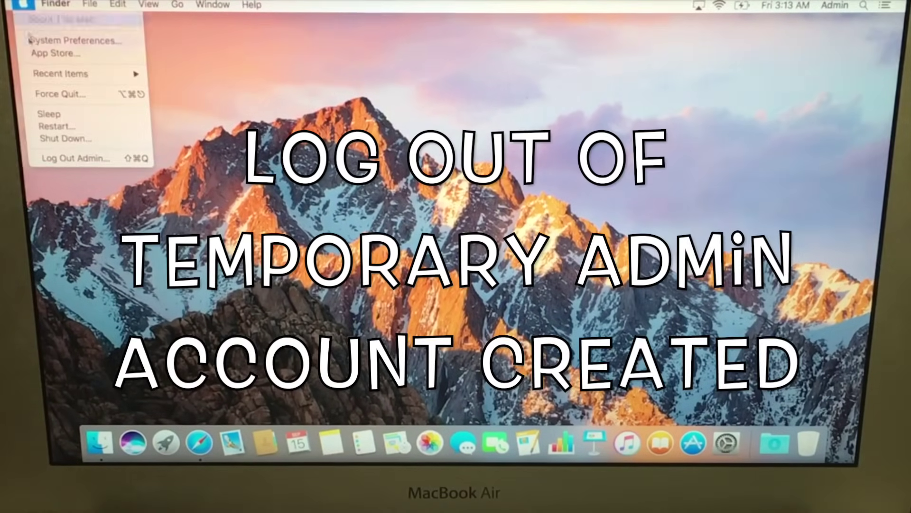
click(86, 162)
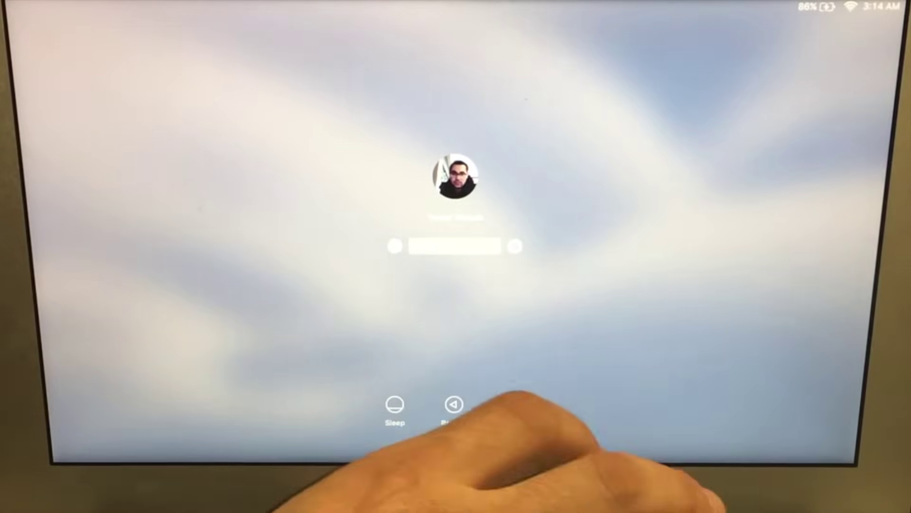
key(Return)
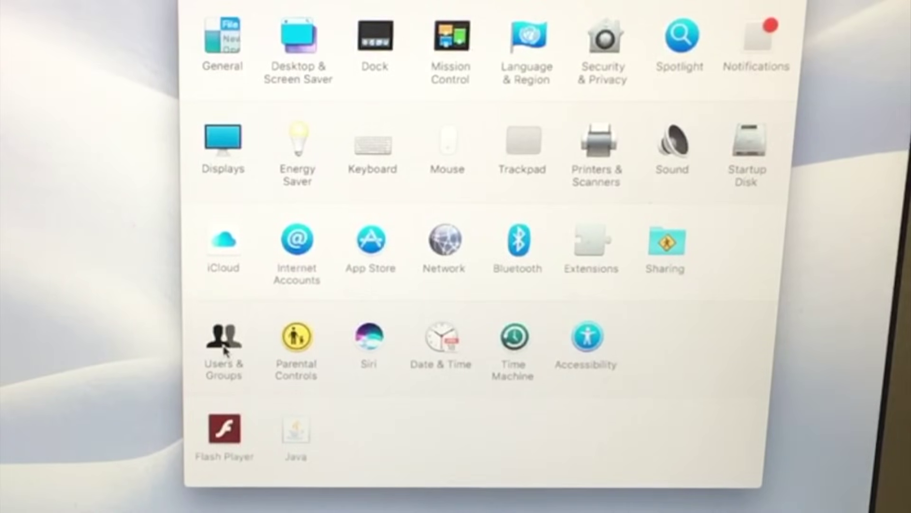
Unlock Users & Groups with the administrator password
click(225, 349)
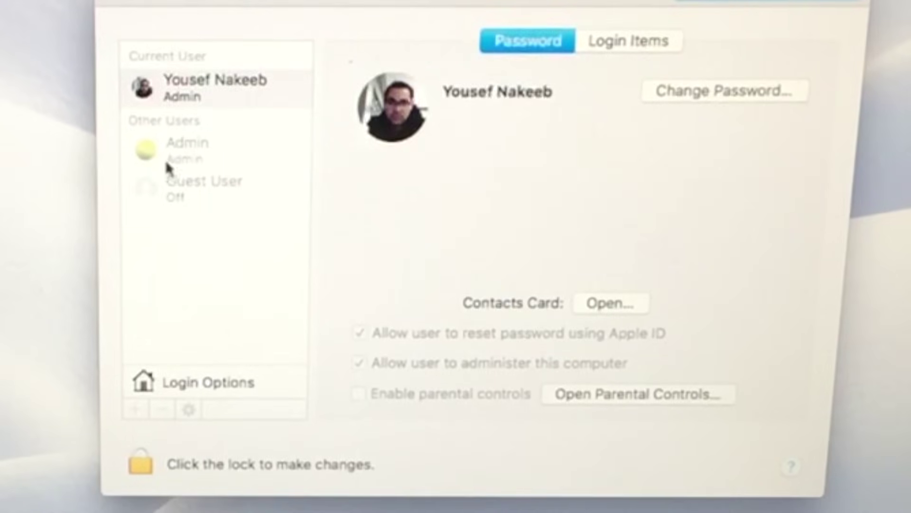
click(138, 466)
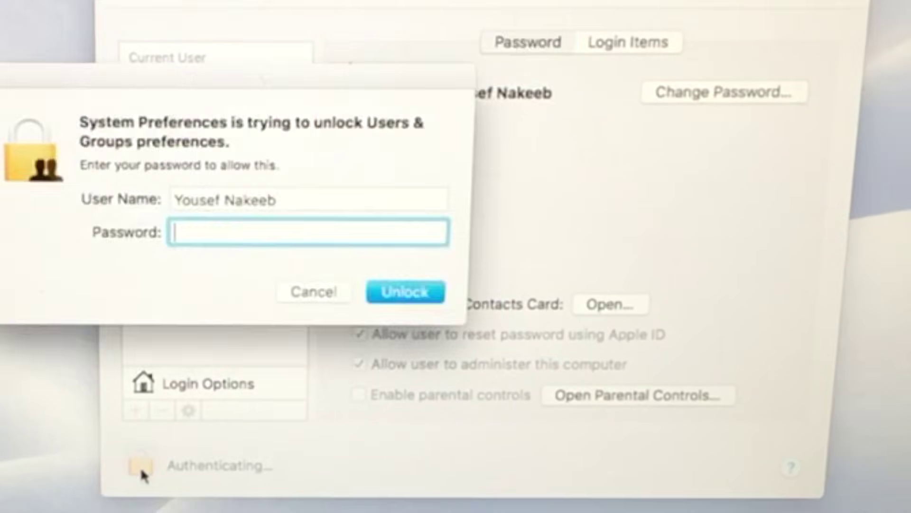
text(••••)
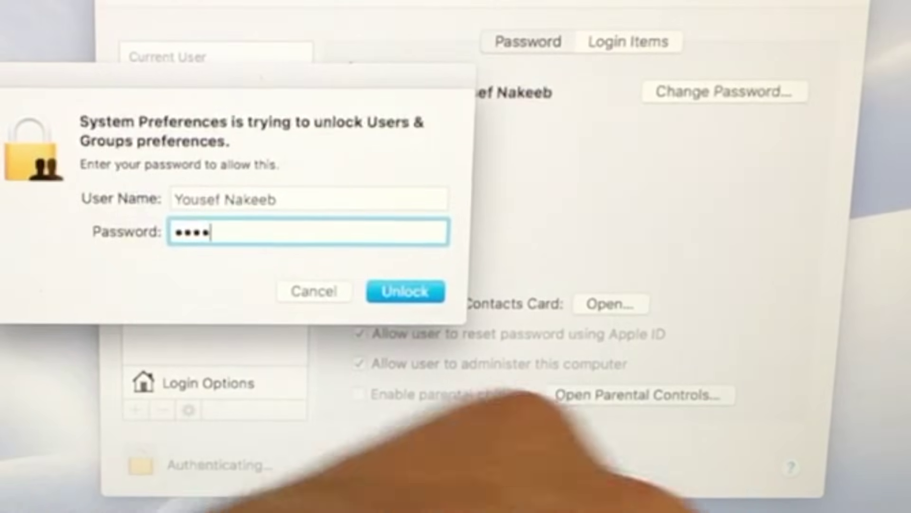
key(Return)
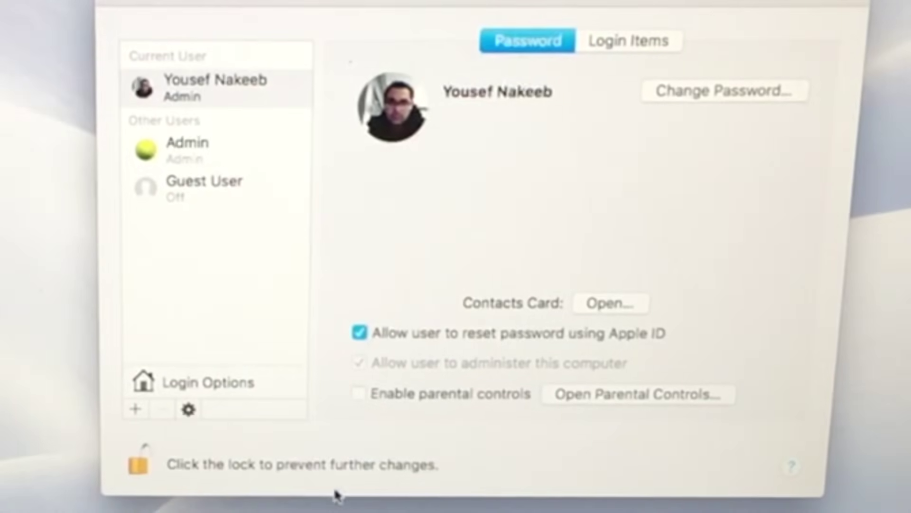
Remove the Admin user and its home folder, then lock and close Users & Groups
click(182, 150)
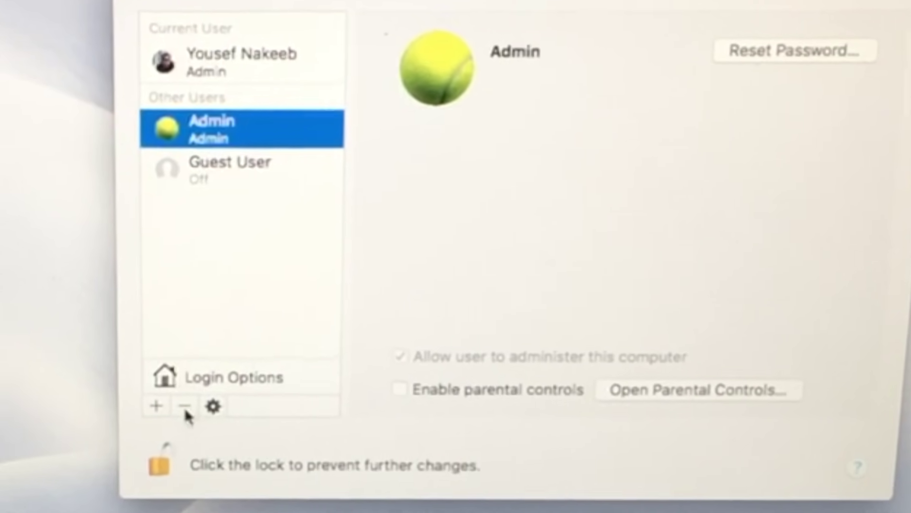
click(163, 411)
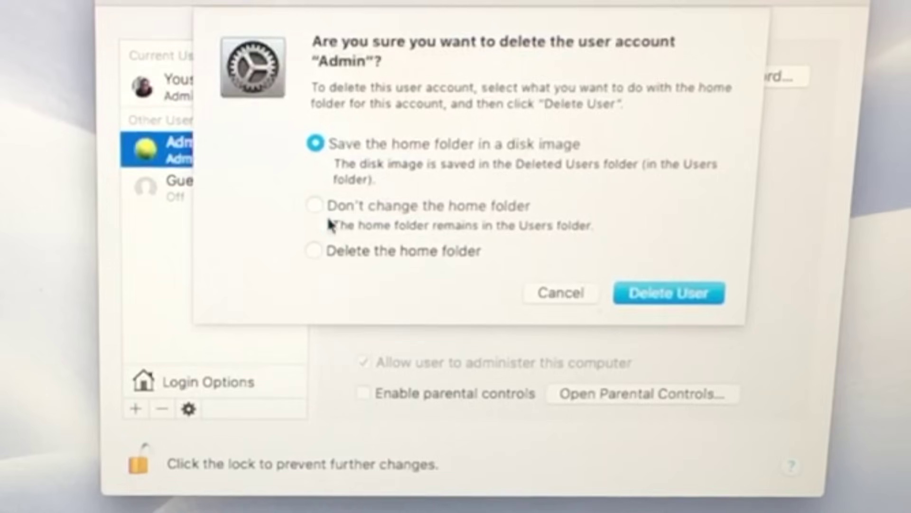
click(314, 253)
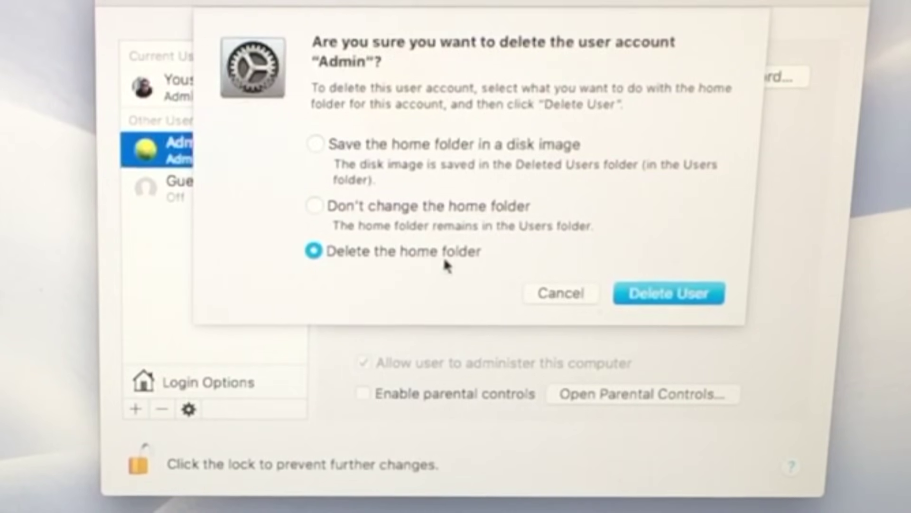
click(659, 299)
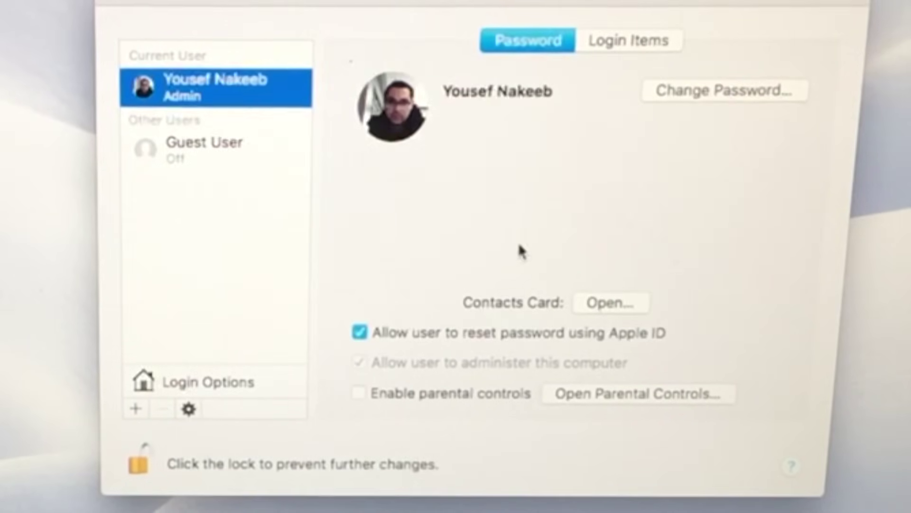
click(138, 467)
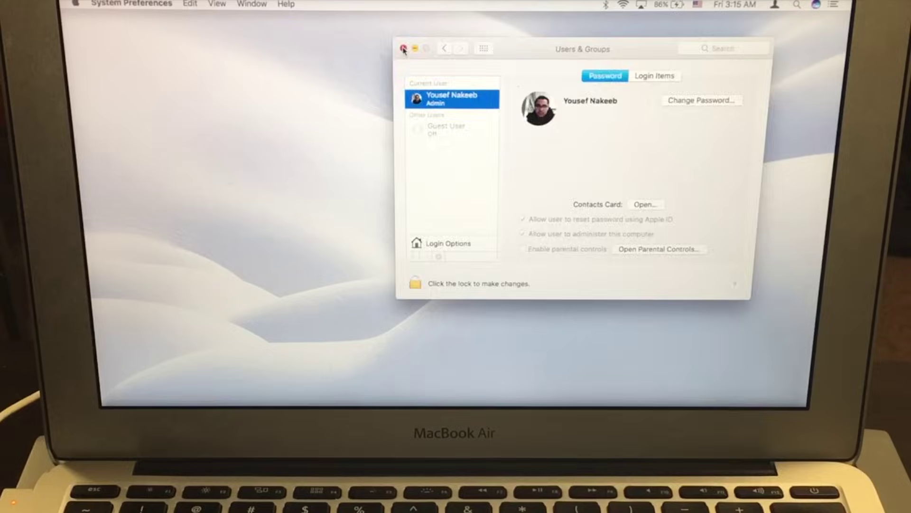
click(403, 50)
mouse_move(285, 397)
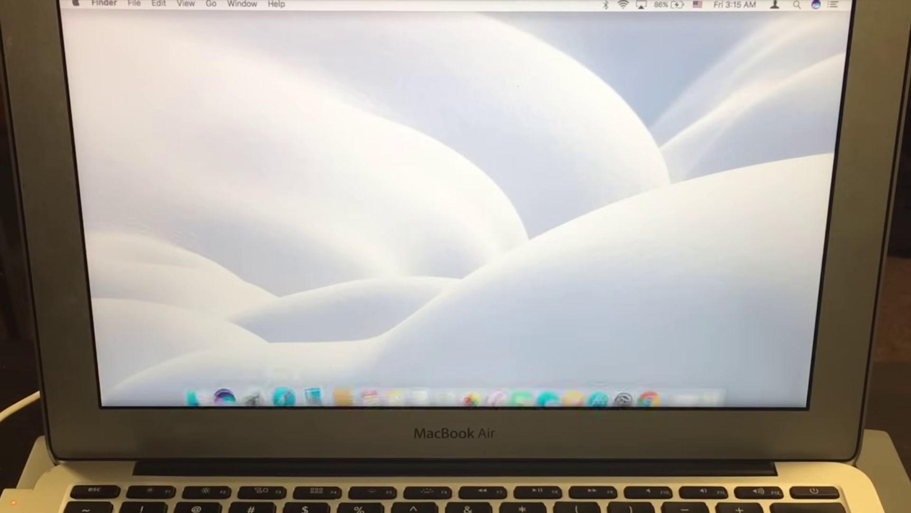
Replay the Gevey Sim YouTube video in Safari, then close Safari and return to the desktop
click(285, 388)
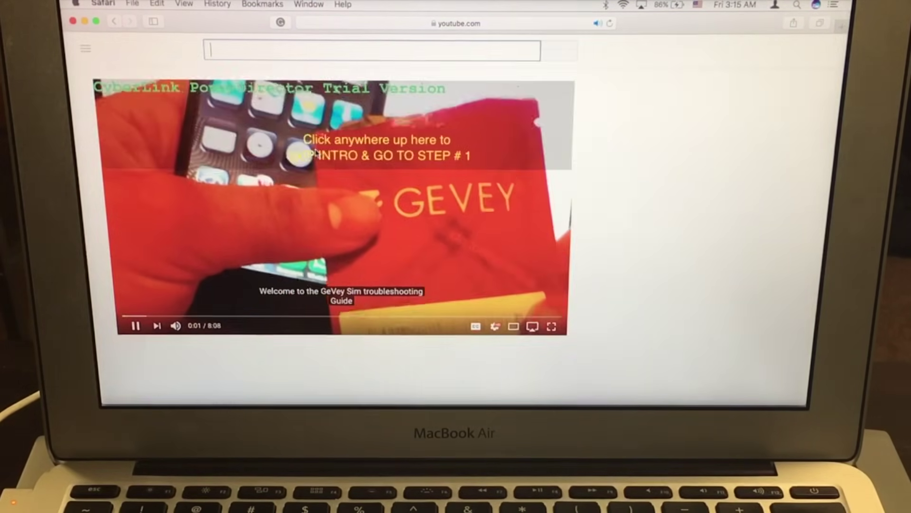
click(73, 22)
click(159, 49)
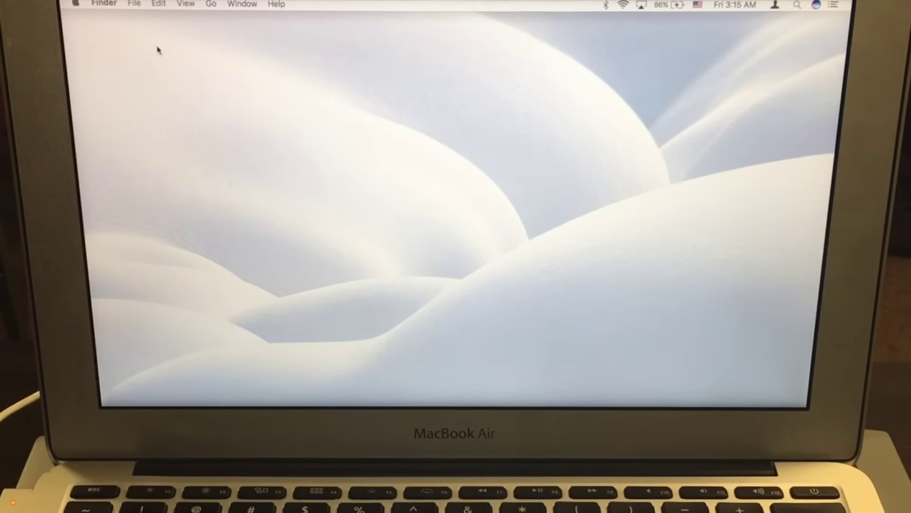